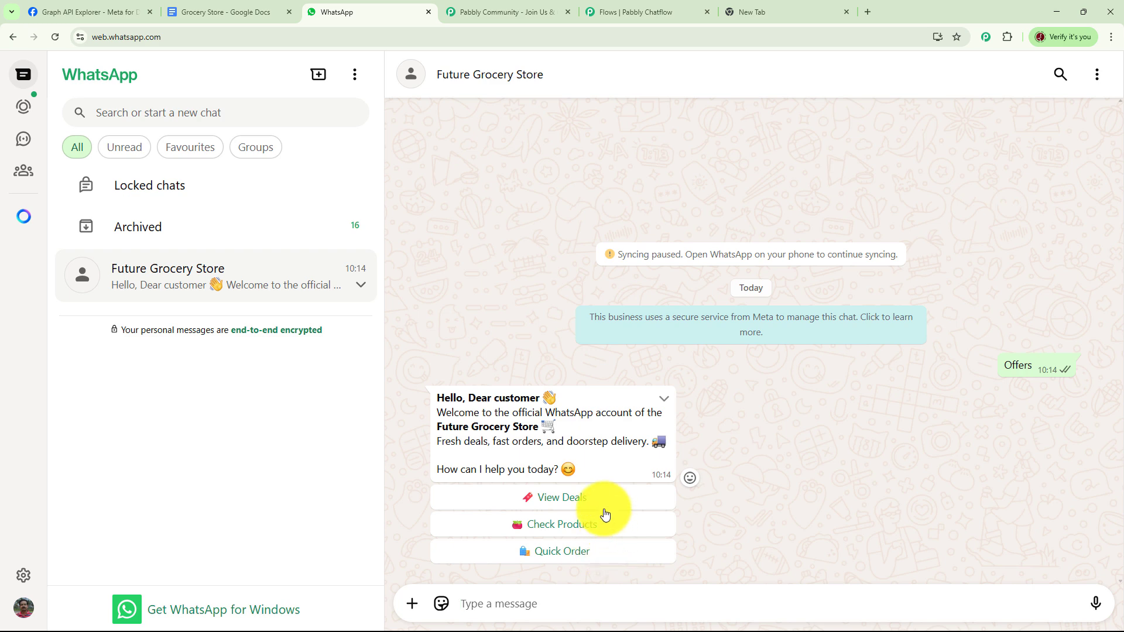
# Step: Request today's deals from the Future Grocery Store chatbot and start a quick order from them
pyautogui.click(577, 499)
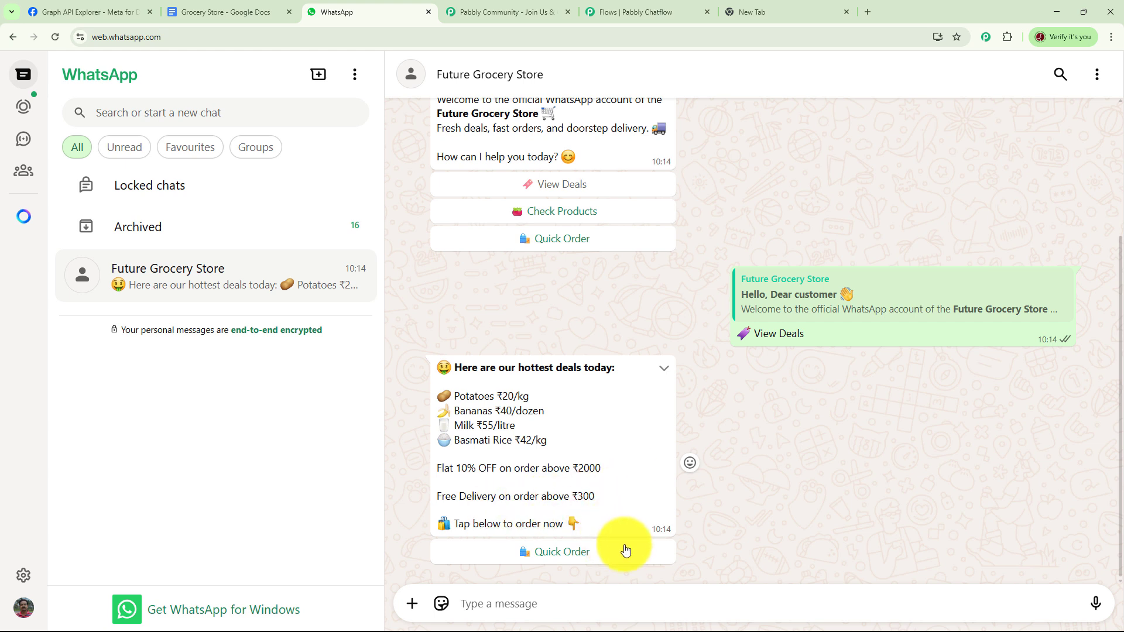
pyautogui.click(587, 553)
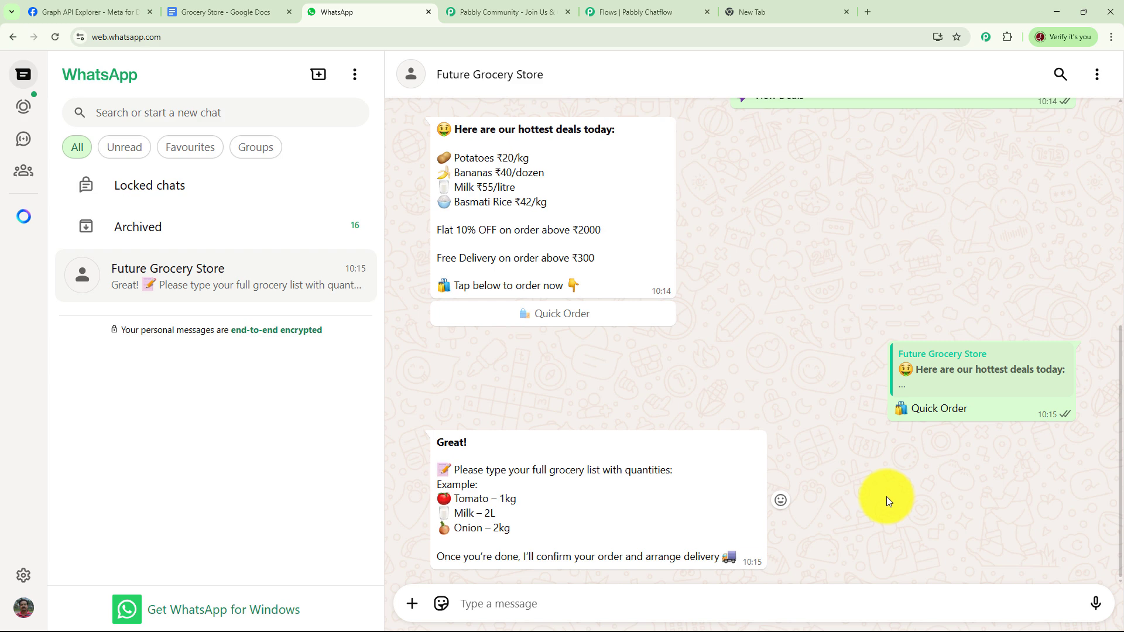
# Step: Order Milk 2 L, Tomato 1 Kg, Onion 2 Kg, Atta 5 Kg, Sugar 2 Kg and Potato 2 Kg, and send the shipping address
pyautogui.click(602, 592)
pyautogui.write('Milk 2 L Tomato 1 Kg Onion 2 Kg Atta 5 Kg Sugar 2 Kg Potato 2 Kg')
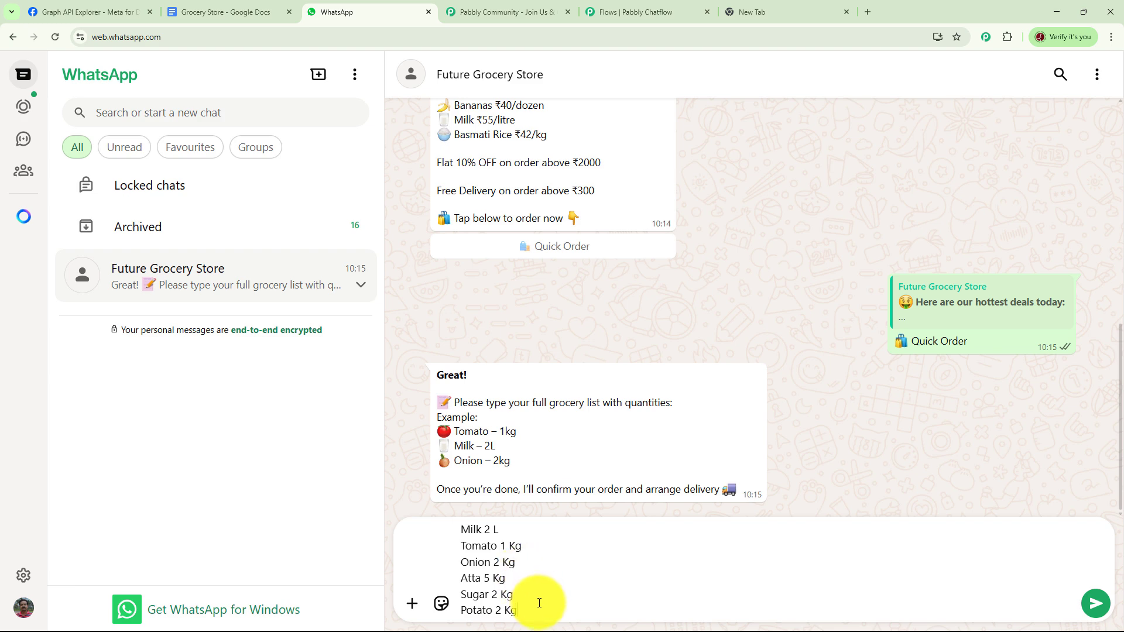
pyautogui.press('Return')
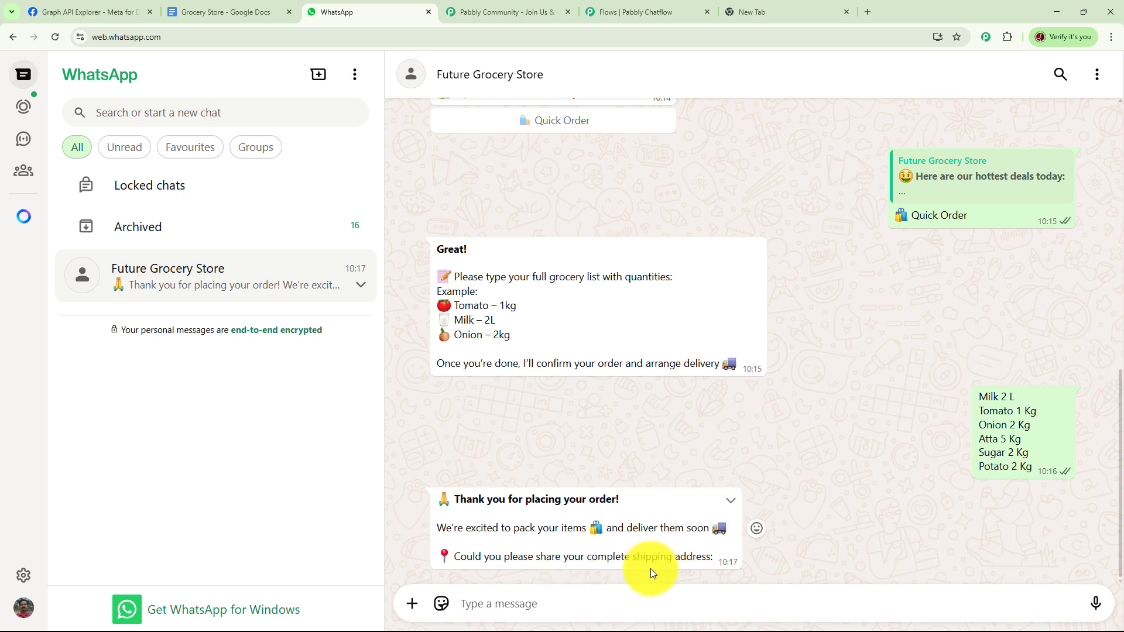
pyautogui.write('1234, Arera Colony, Bhopal')
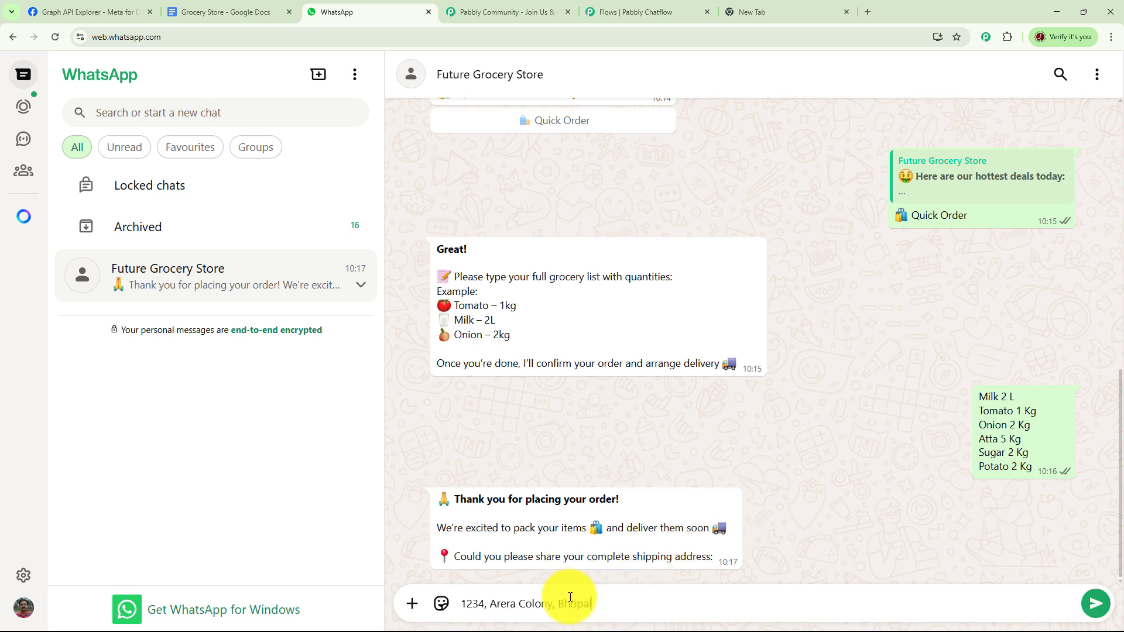
pyautogui.press('Return')
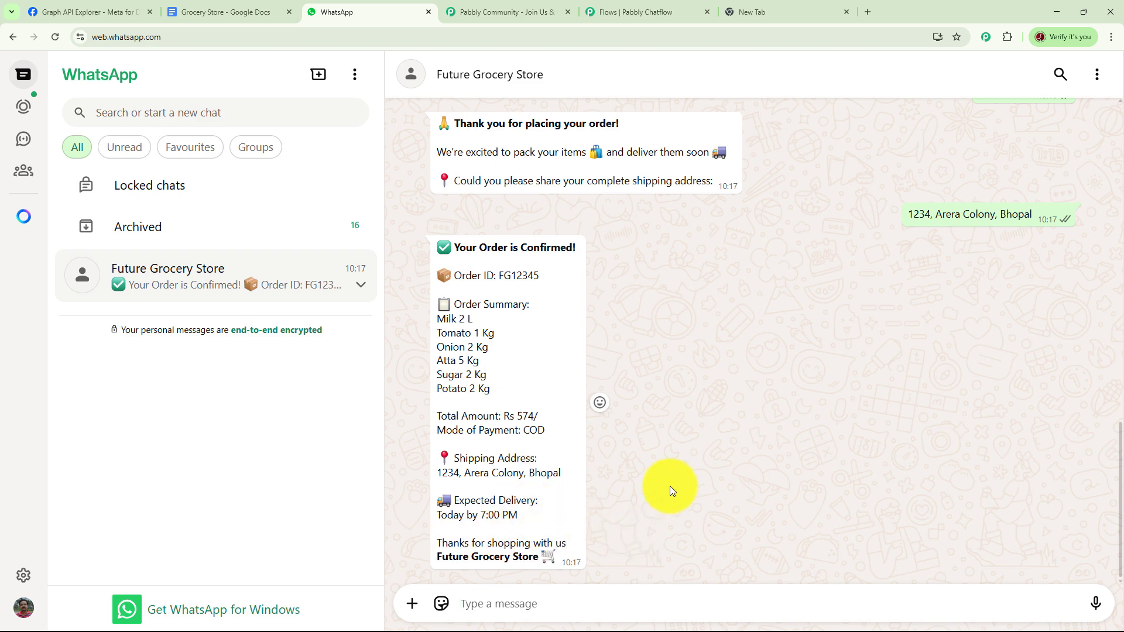
# Step: Choose Check Products from the chatbot's welcome message and ask for the item Refined Oil
pyautogui.scroll(15, 588, 410)
pyautogui.click(588, 405)
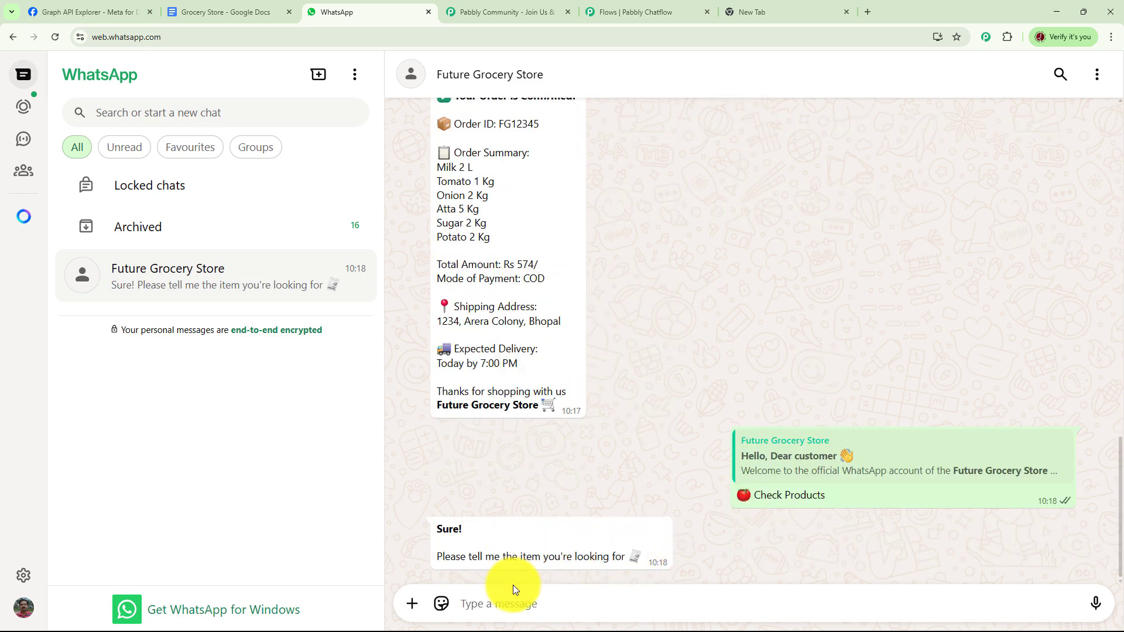
pyautogui.click(537, 603)
pyautogui.write('Refined Oil')
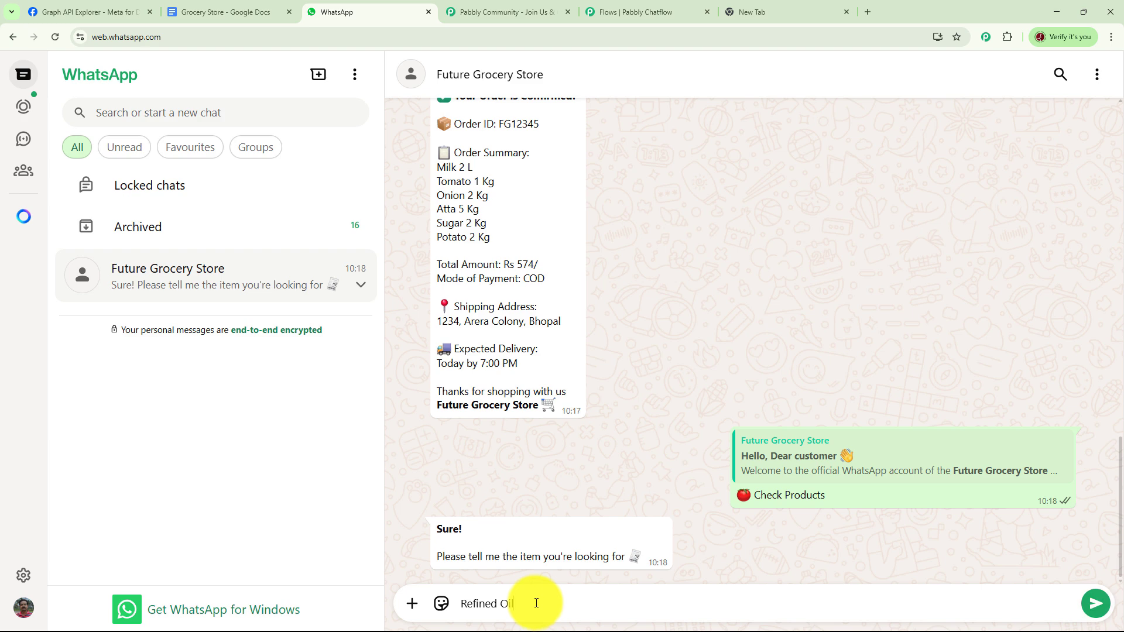
pyautogui.press('Return')
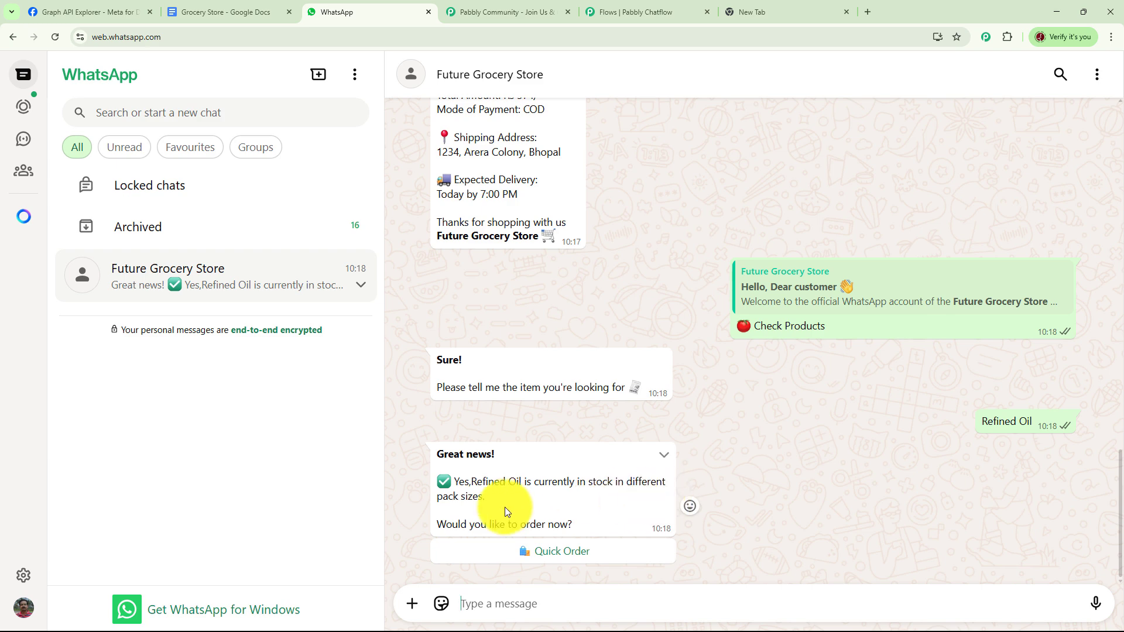
pyautogui.scroll(20, 841, 475)
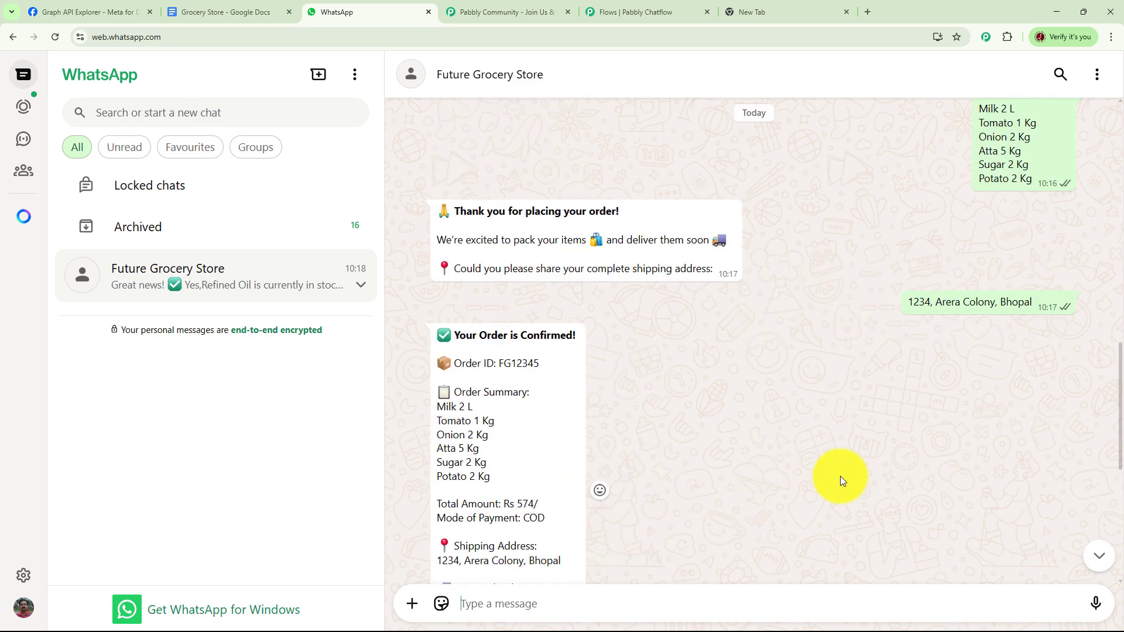
pyautogui.scroll(5, 840, 475)
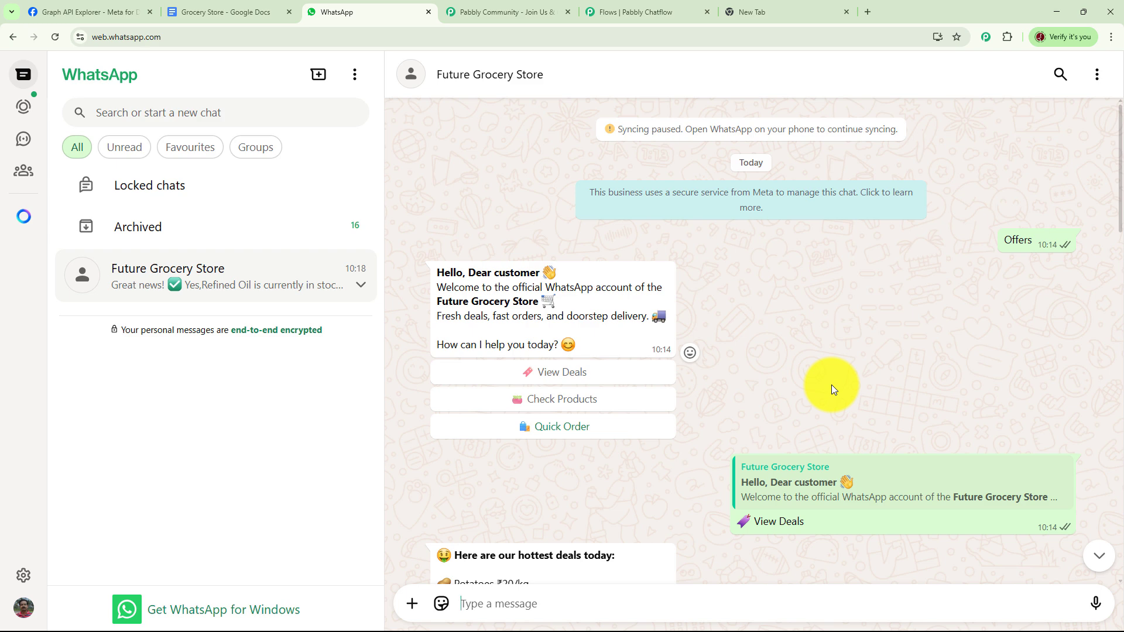
# Step: Go to pabbly.com/chatflow in the blank browser tab
pyautogui.click(769, 12)
pyautogui.click(270, 34)
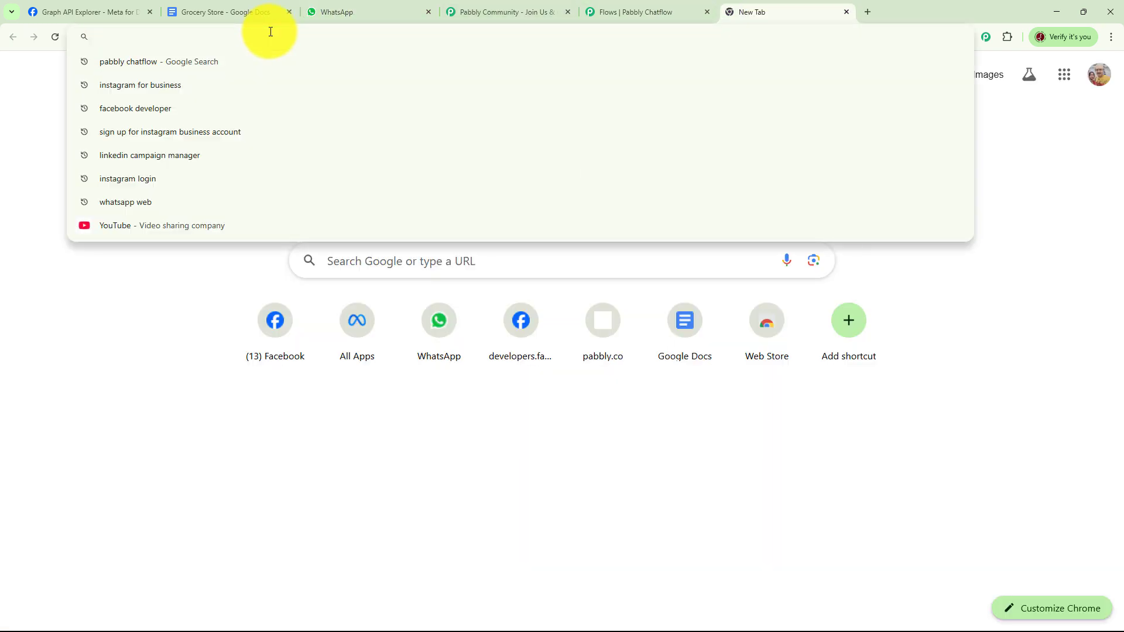
pyautogui.write('p')
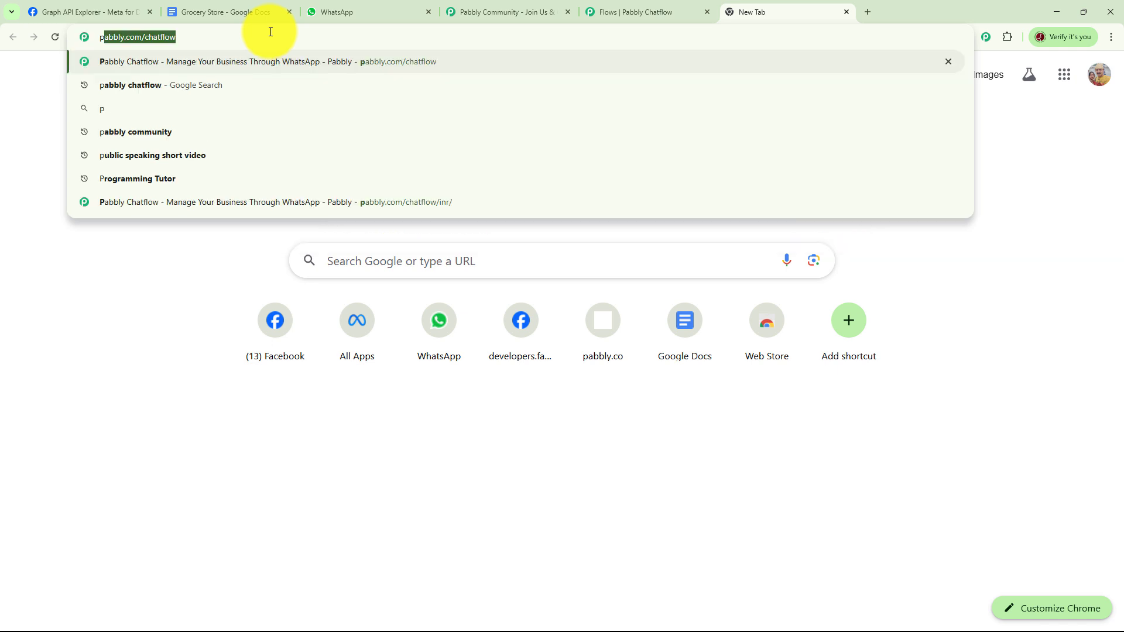
pyautogui.write('abbly.')
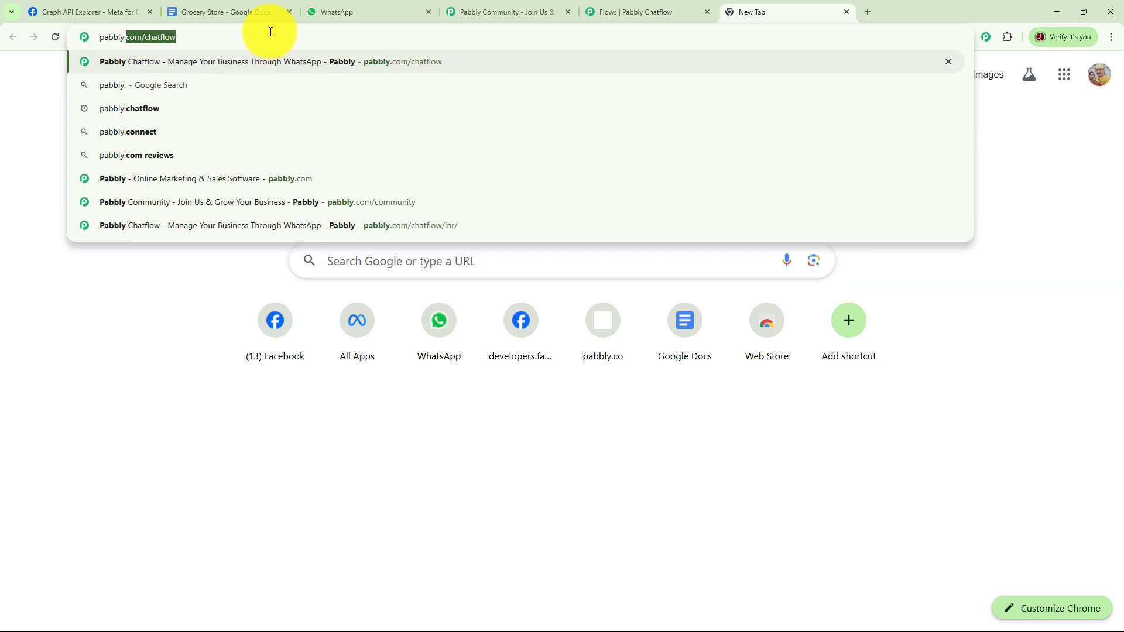
pyautogui.write('com/ch')
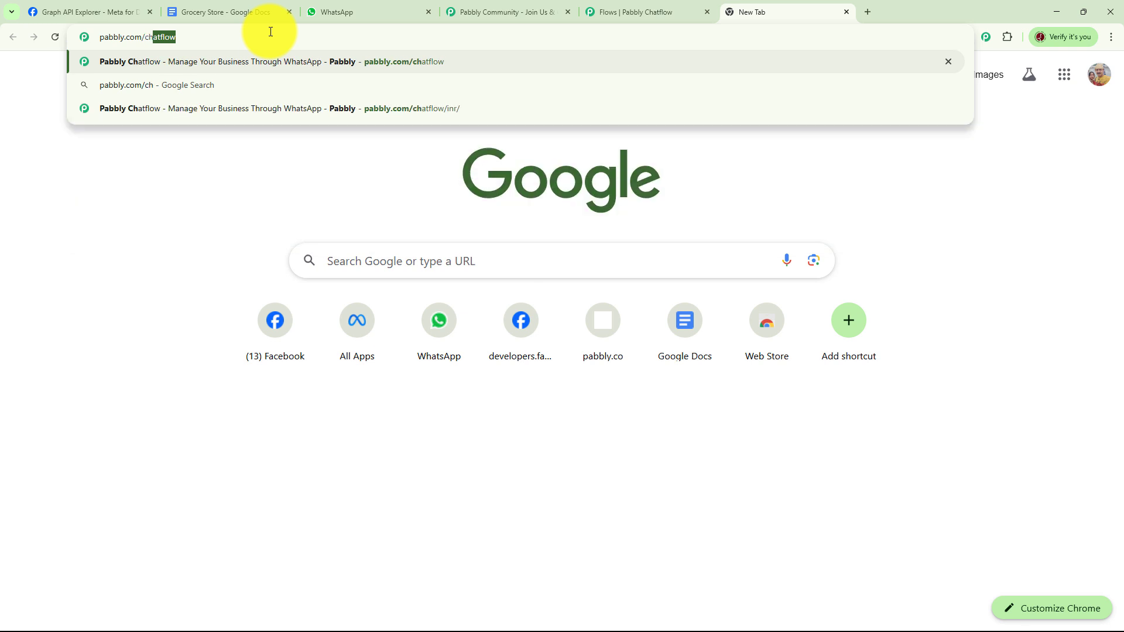
pyautogui.write('atflow')
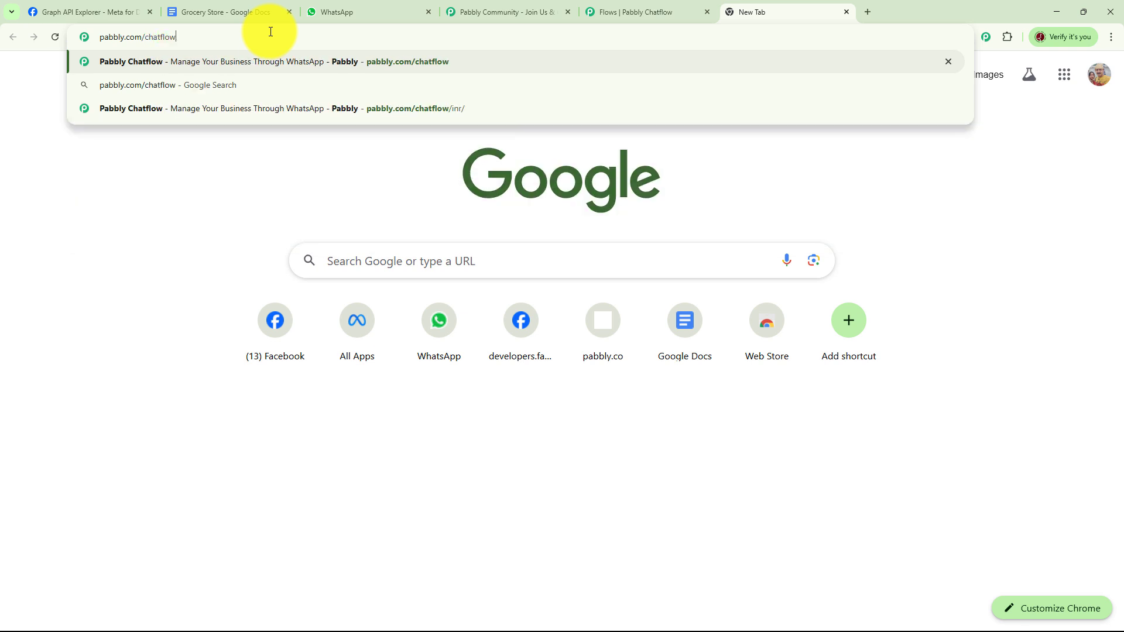
pyautogui.press('Return')
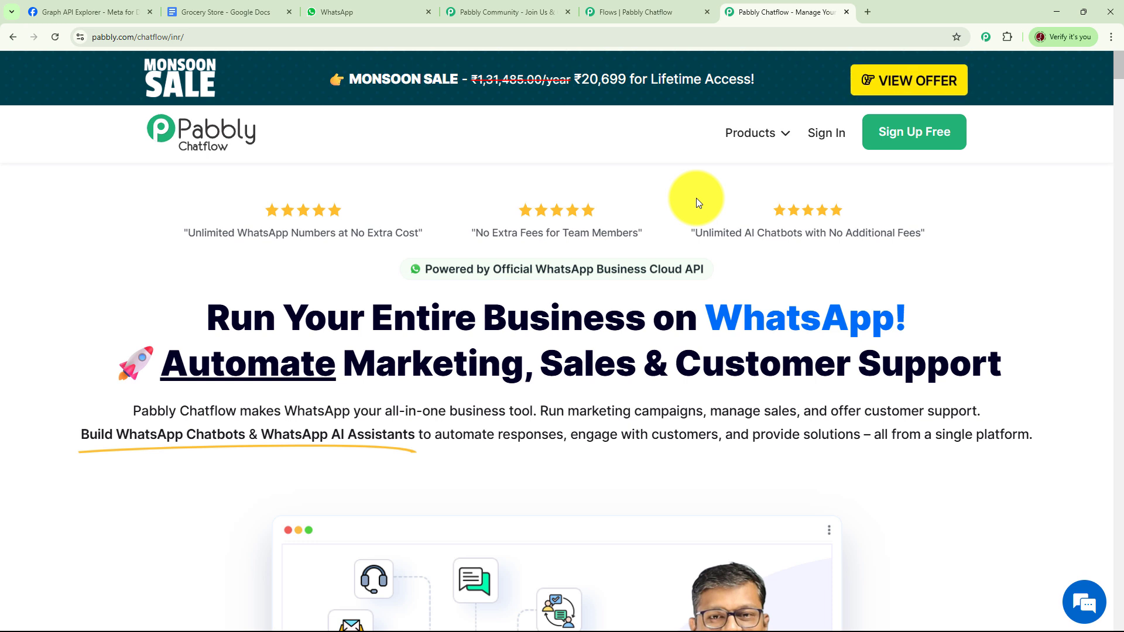
# Step: Look through the Pabbly Community page, including its join link, benefits, member videos and customer reviews
pyautogui.click(503, 9)
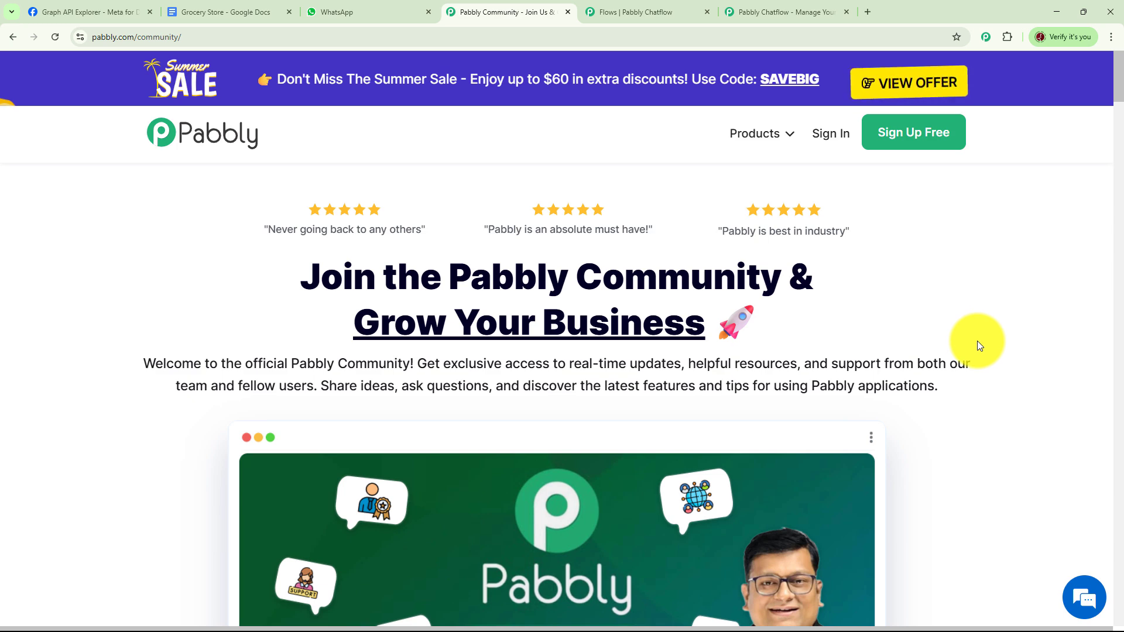
pyautogui.scroll(-6, 977, 345)
pyautogui.scroll(-11, 977, 345)
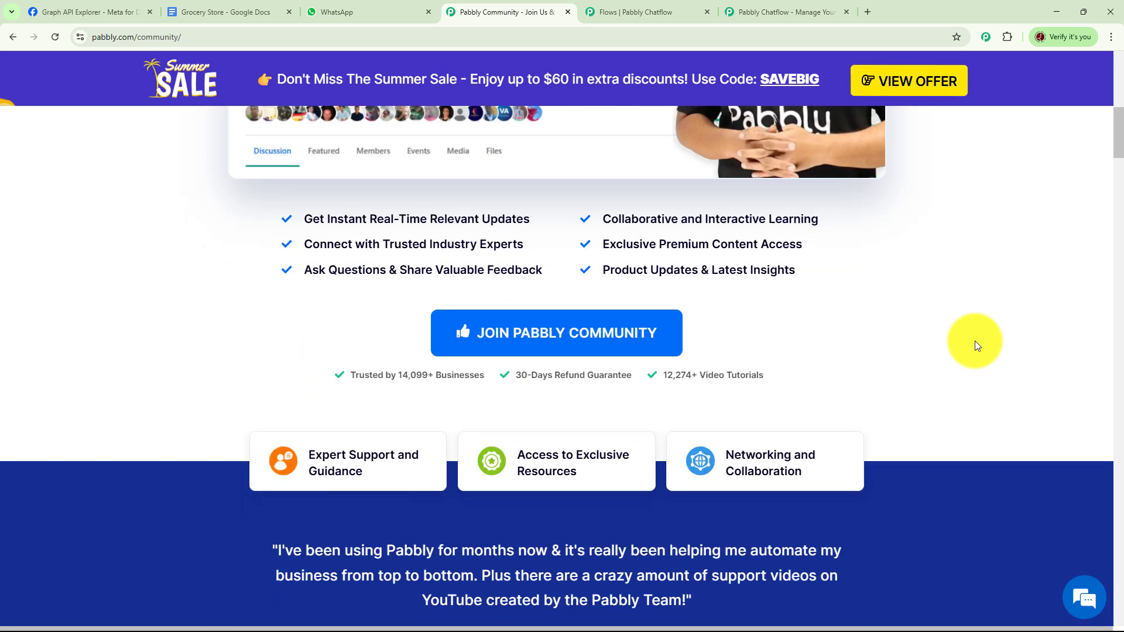
pyautogui.scroll(-4, 976, 346)
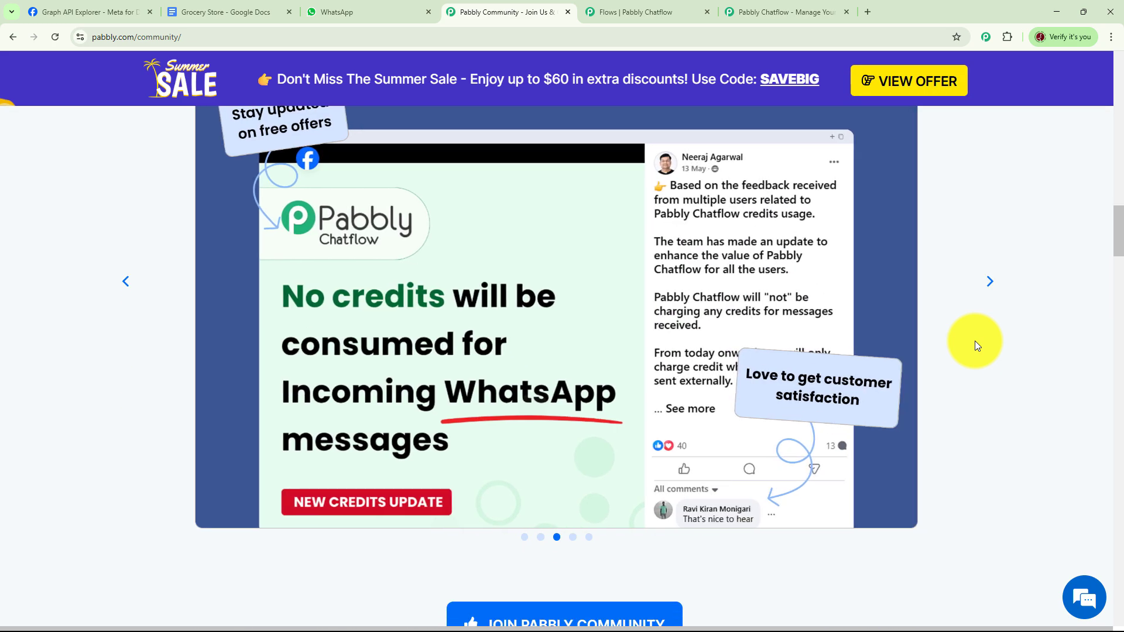
pyautogui.scroll(-5, 974, 341)
pyautogui.scroll(-10, 974, 341)
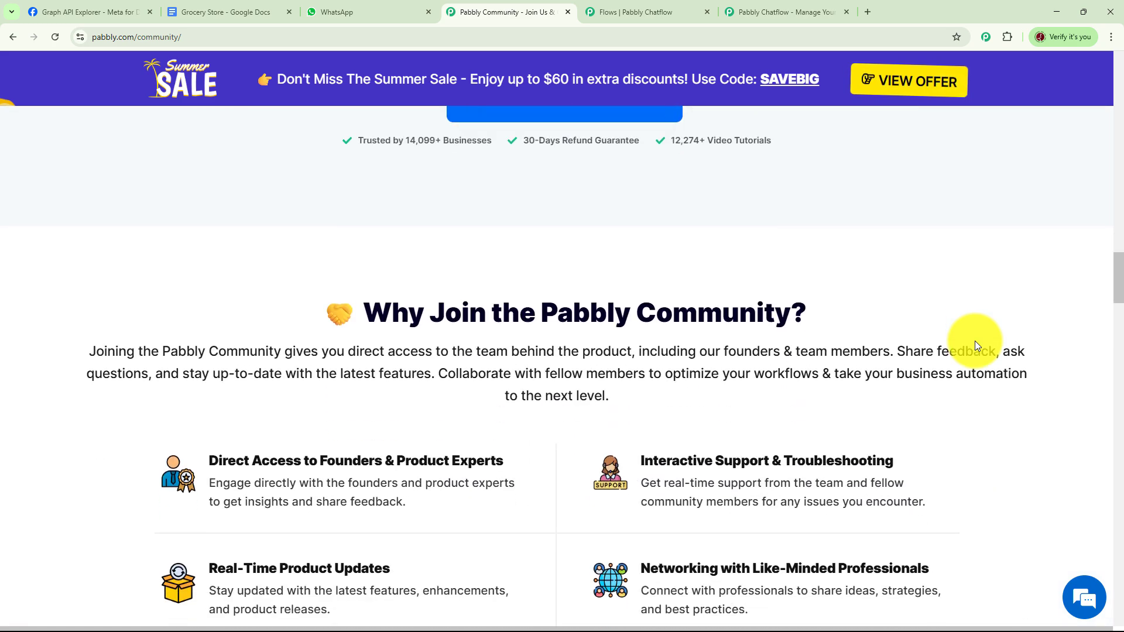
pyautogui.scroll(-11, 974, 340)
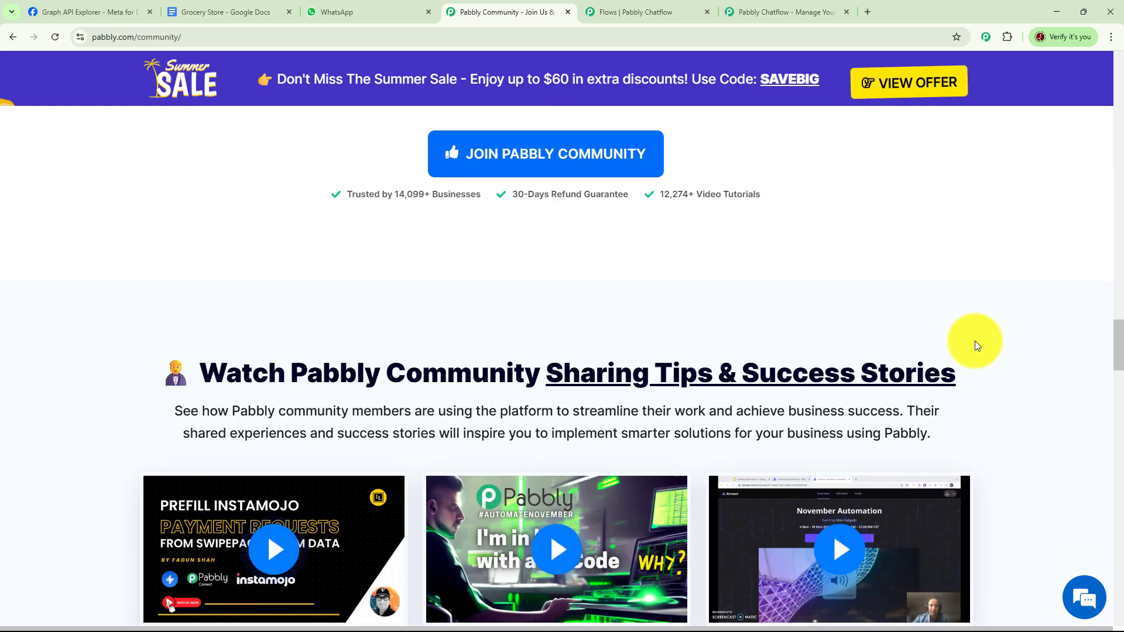
pyautogui.scroll(-6, 975, 346)
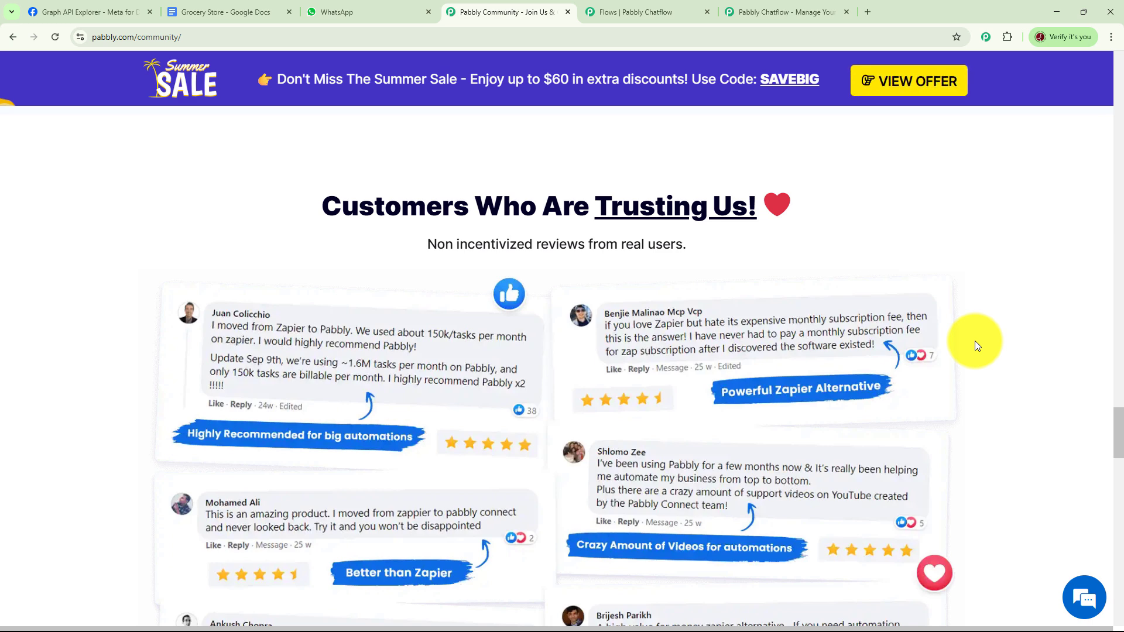
# Step: Sign in from the Pabbly Chatflow website and access the Pabbly Chatflow application
pyautogui.click(811, 12)
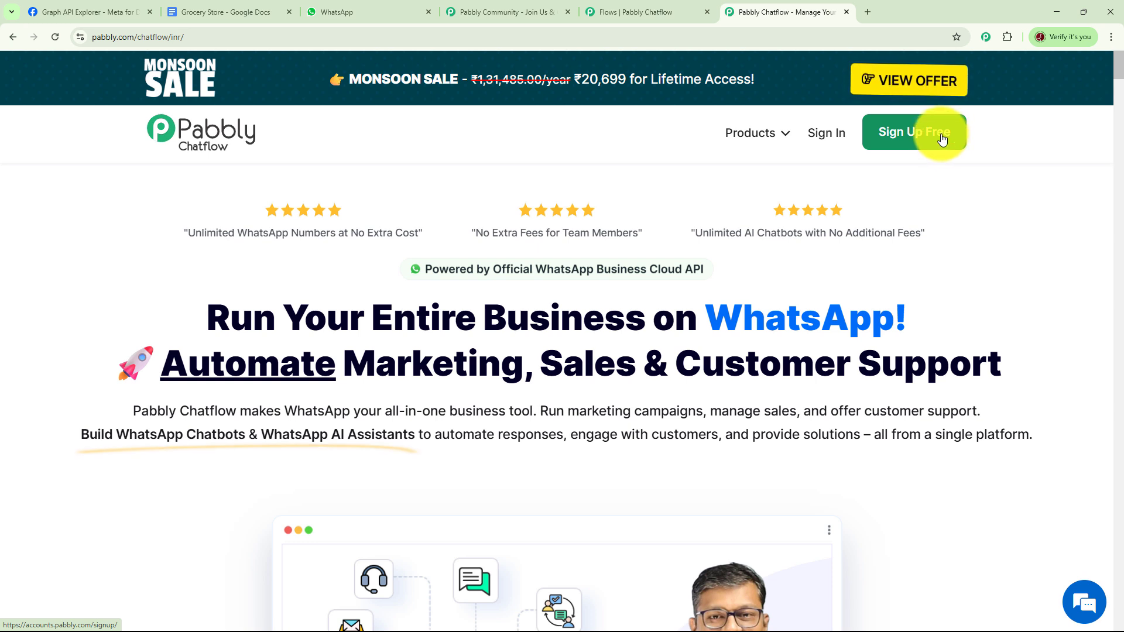
pyautogui.click(823, 140)
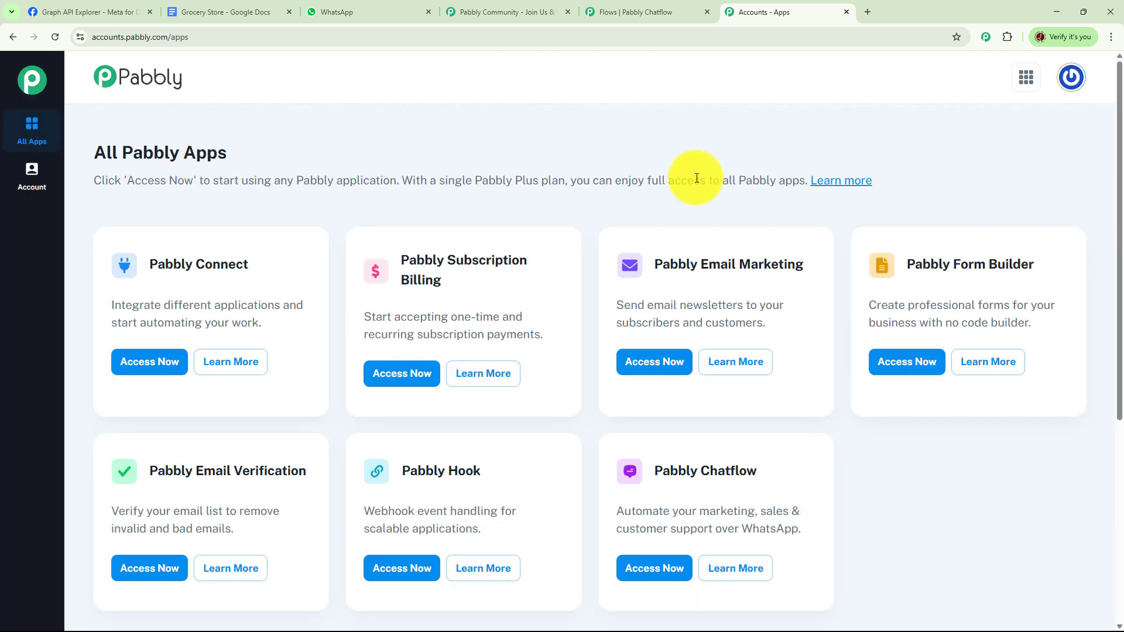
pyautogui.scroll(-2, 943, 271)
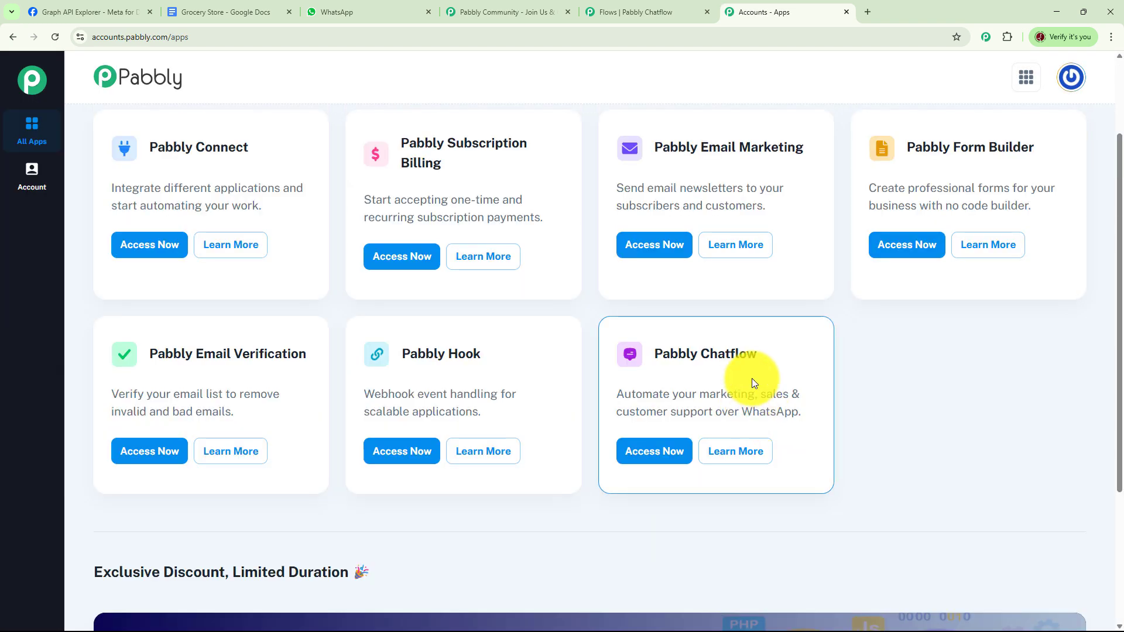
pyautogui.click(667, 451)
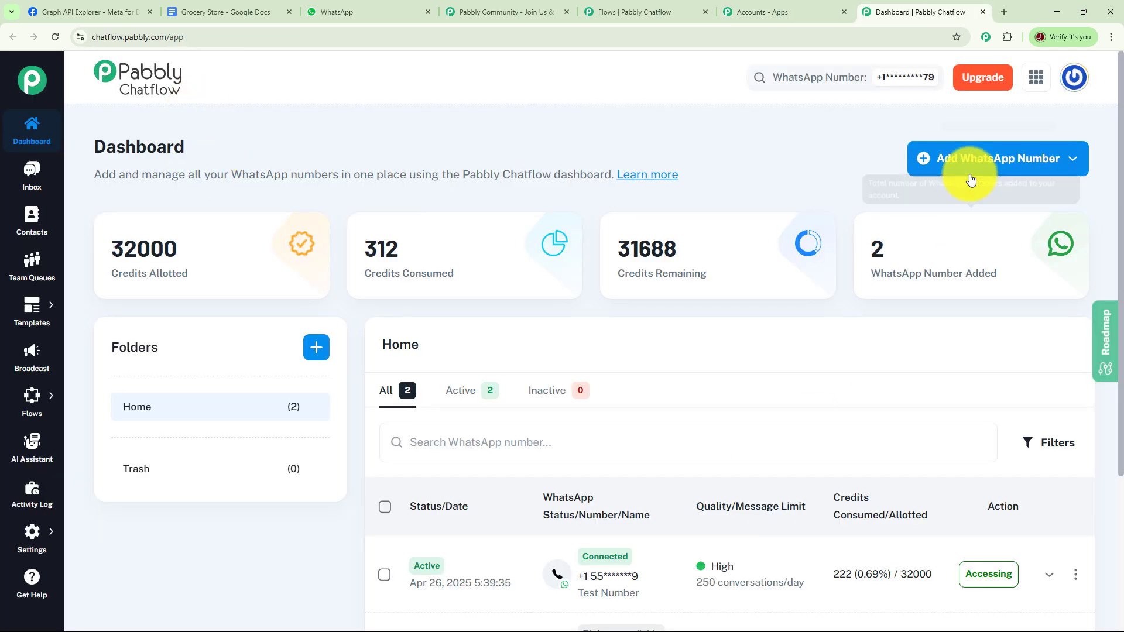
# Step: Check the connection methods for adding a WhatsApp number and the list of numbers already added on the dashboard
pyautogui.click(1012, 176)
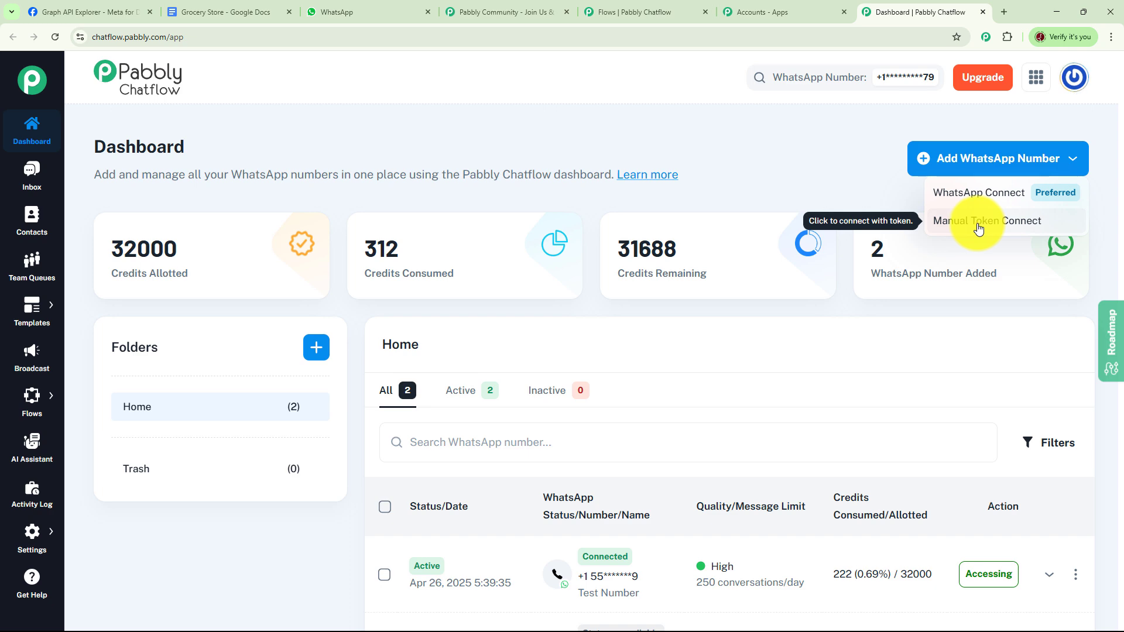
pyautogui.click(853, 201)
pyautogui.scroll(-4, 966, 293)
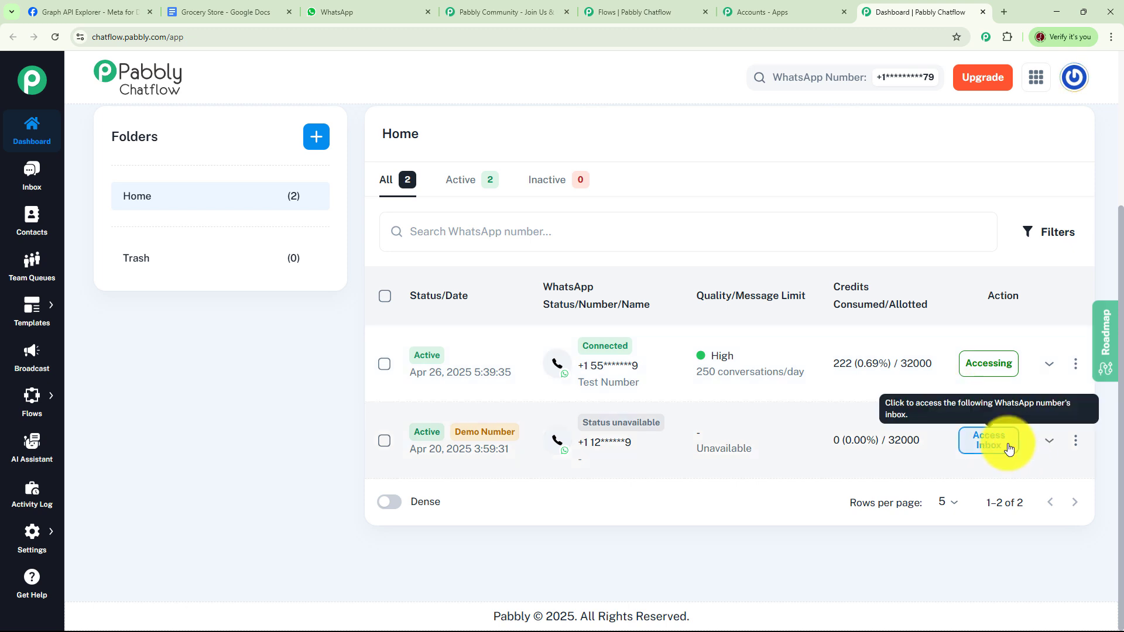
pyautogui.scroll(4, 562, 298)
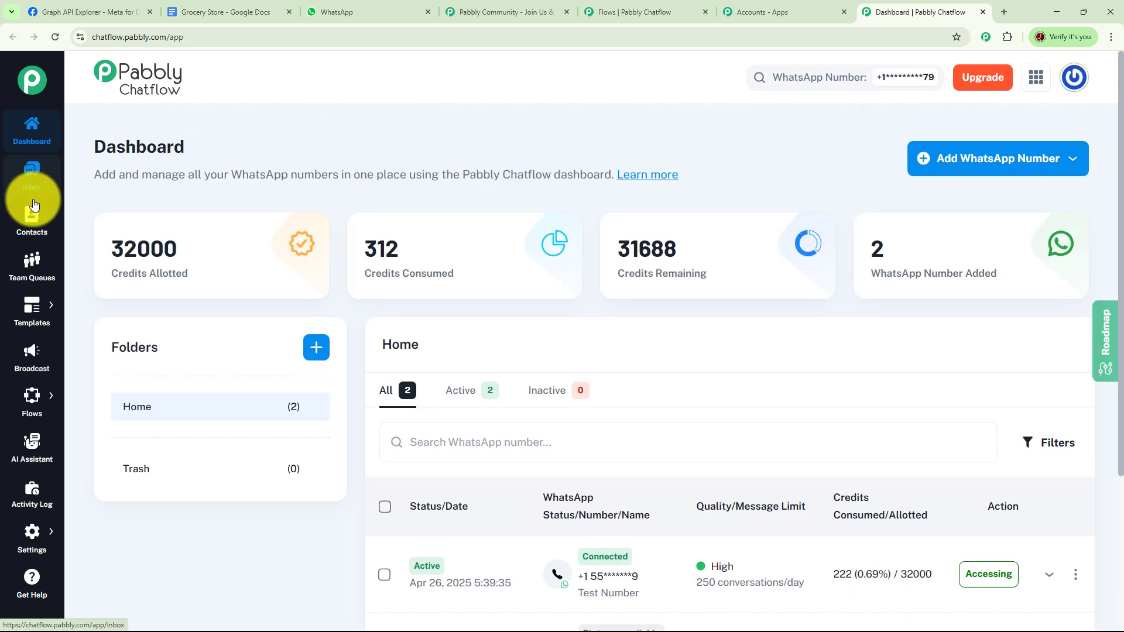
# Step: Open the Flow Builder page with the list of existing chatbot flows
pyautogui.moveTo(31, 306)
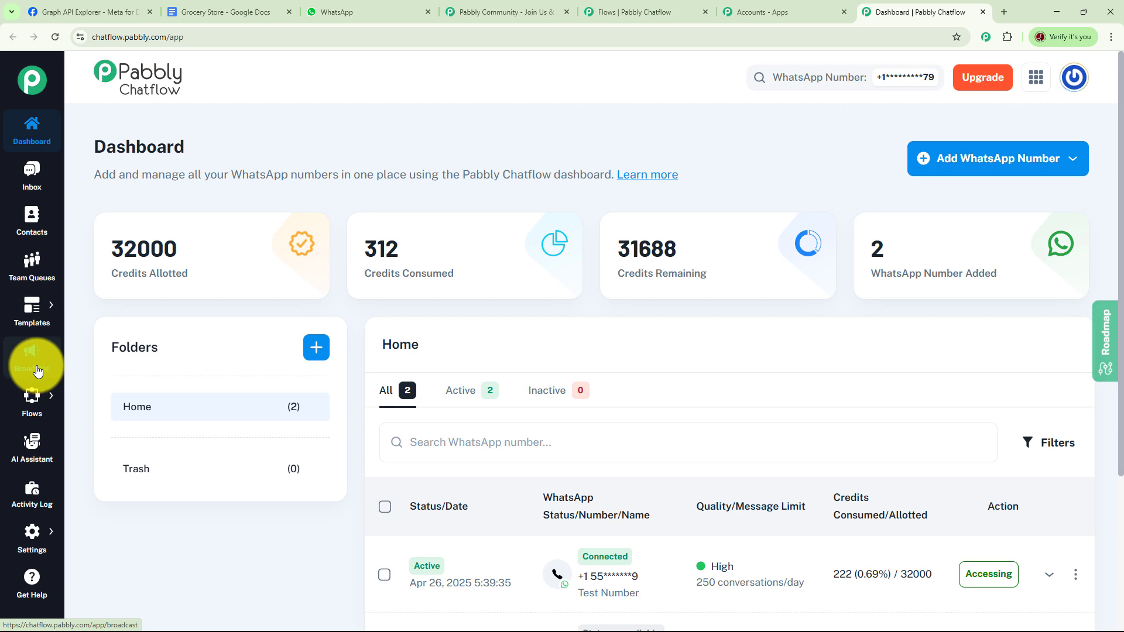
pyautogui.moveTo(39, 394)
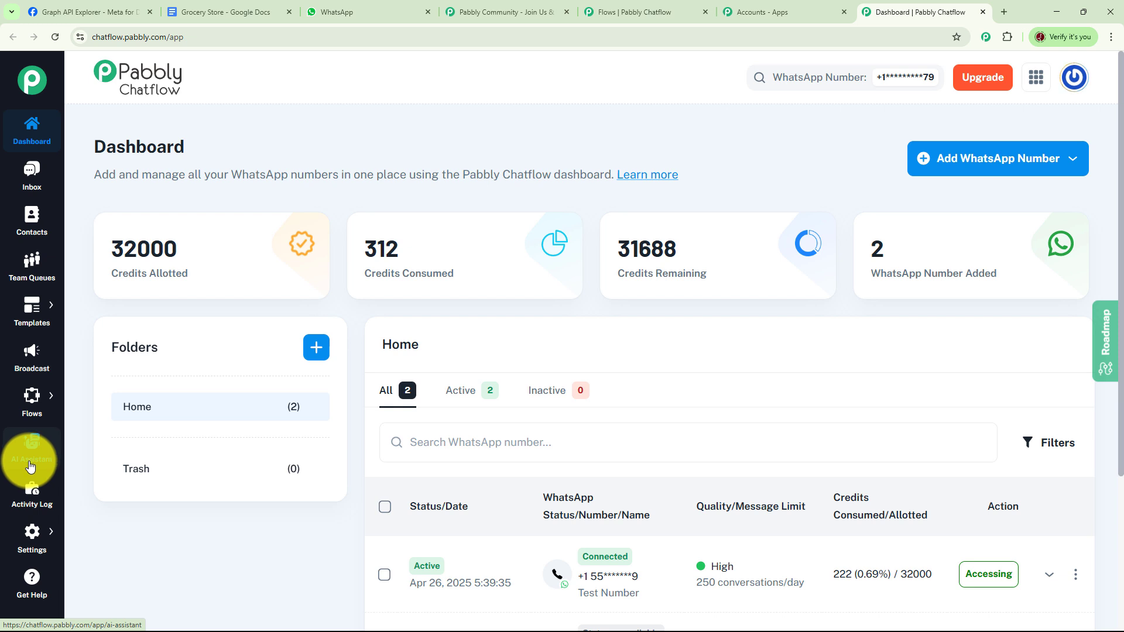
pyautogui.moveTo(36, 546)
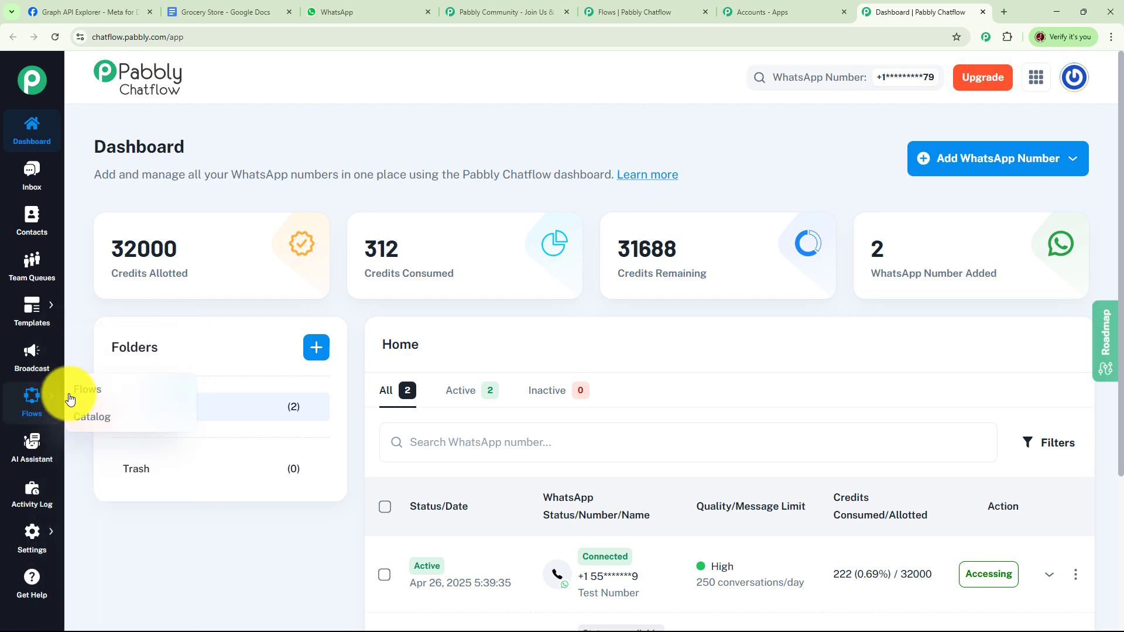
pyautogui.click(91, 398)
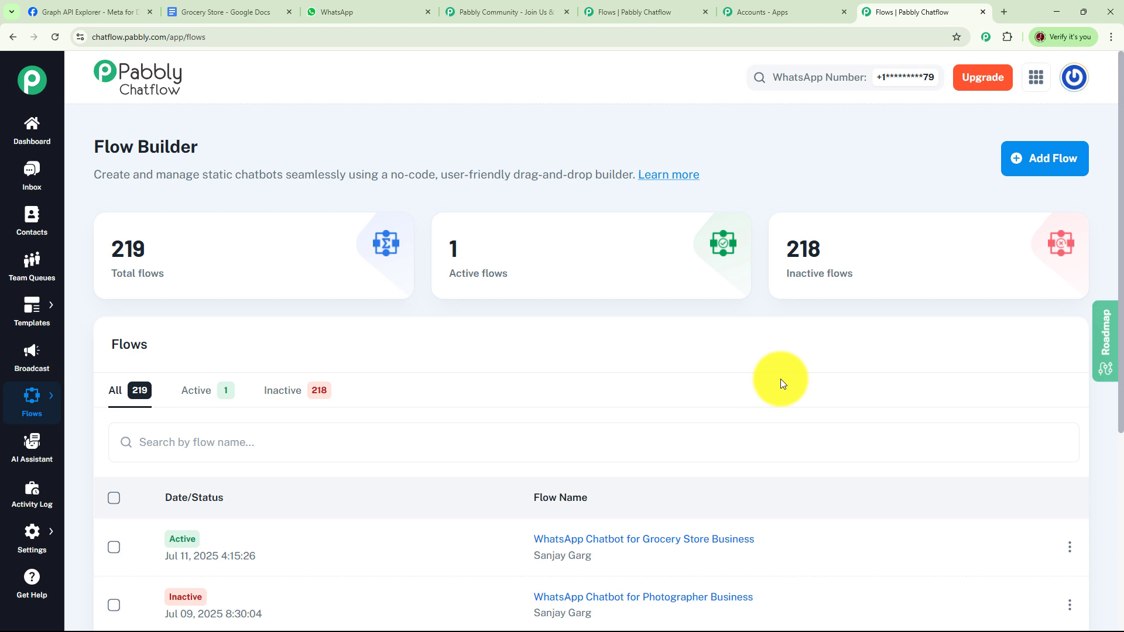
pyautogui.scroll(-1, 780, 378)
pyautogui.scroll(1, 781, 377)
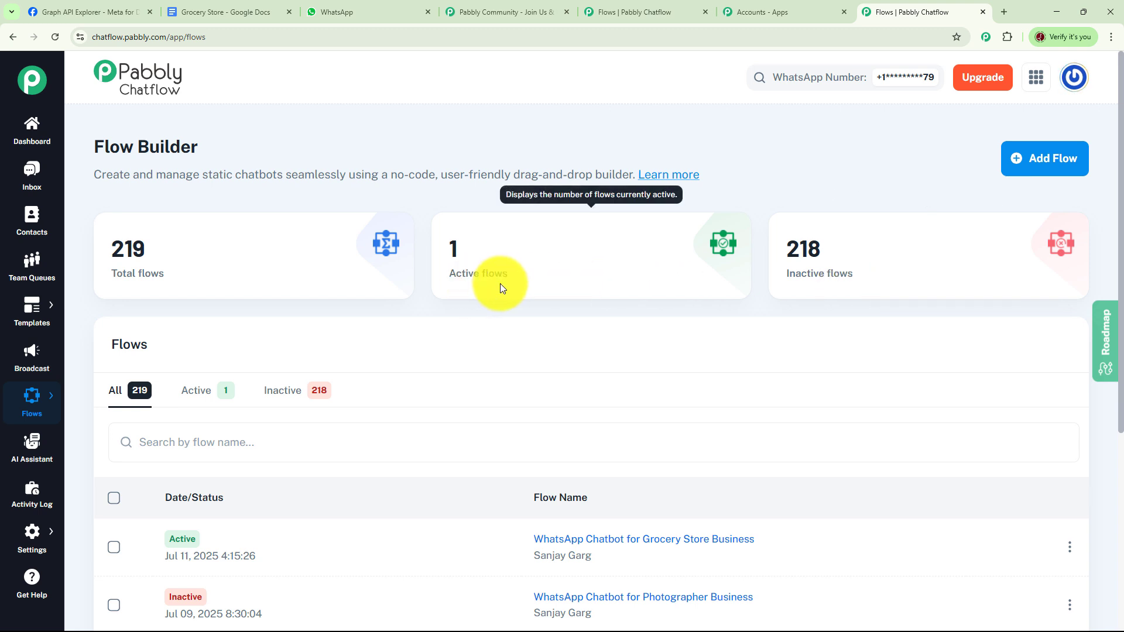
# Step: Deactivate the existing WhatsApp Chatbot for Grocery Store Business flow in the flows list
pyautogui.scroll(-5, 632, 324)
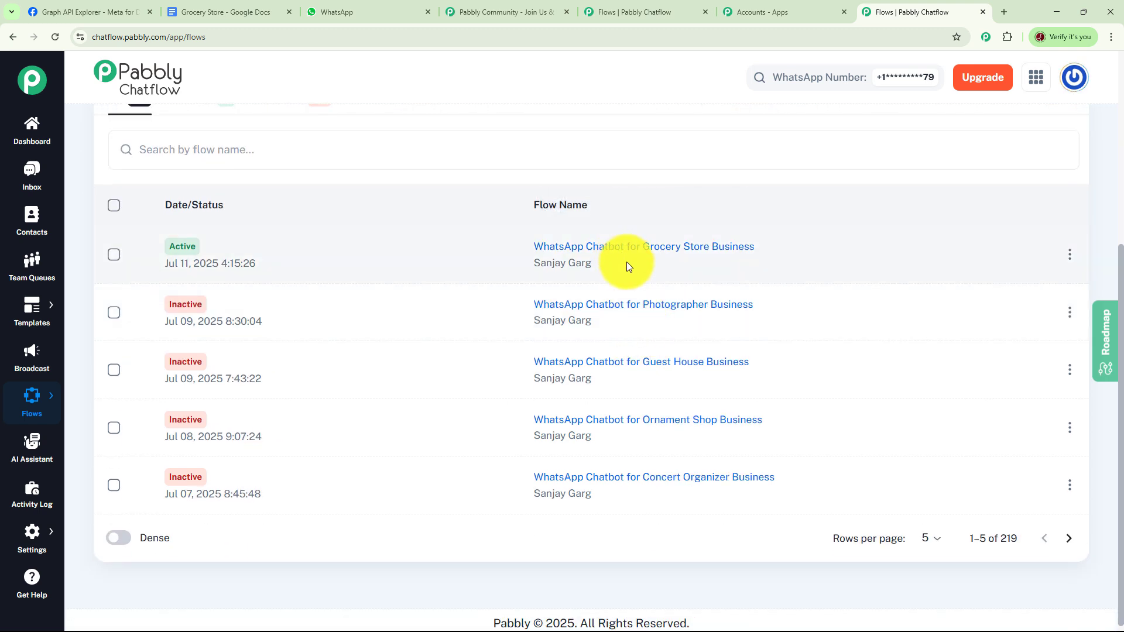
pyautogui.click(1070, 258)
pyautogui.click(1018, 261)
pyautogui.press('Return')
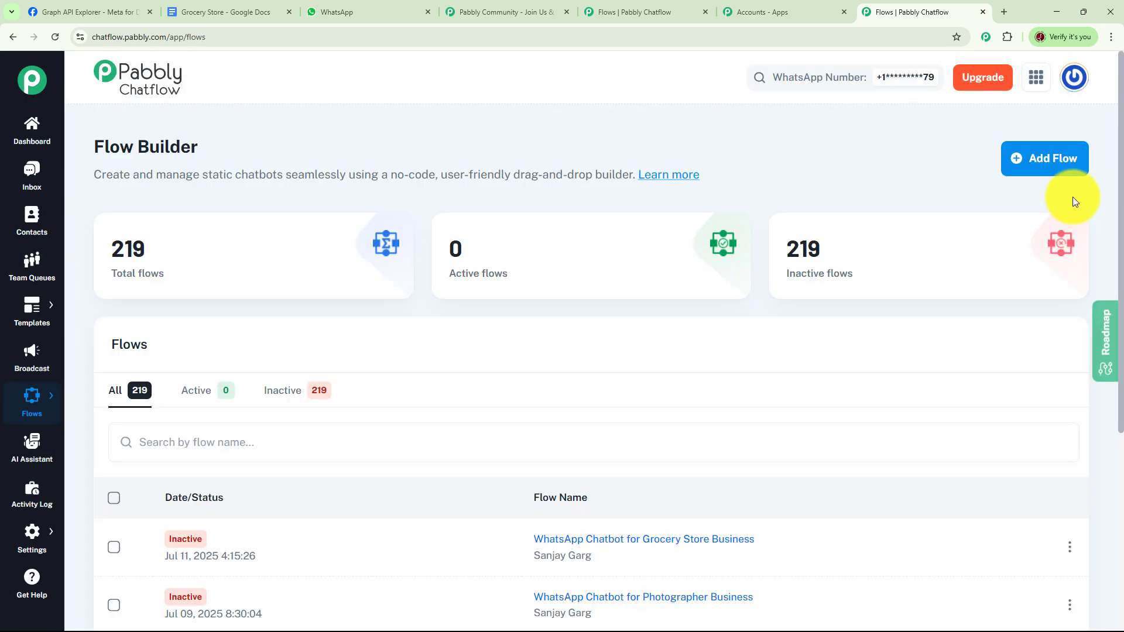
# Step: Create a new flow and name it WhatsApp Chatbot for Grocery Store
pyautogui.click(1050, 160)
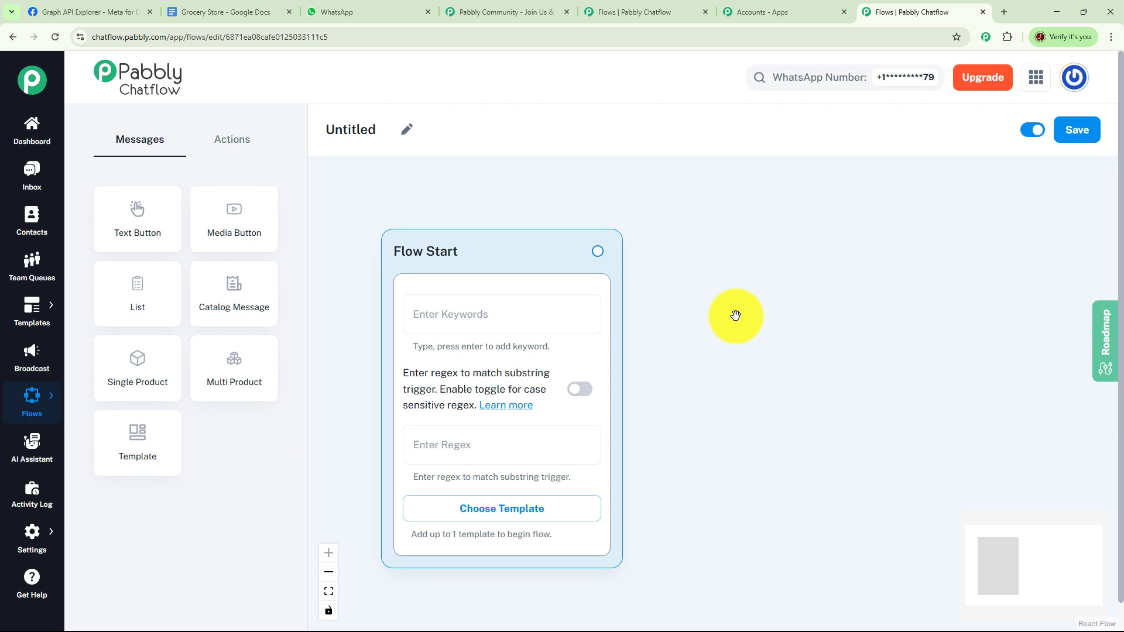
pyautogui.click(409, 135)
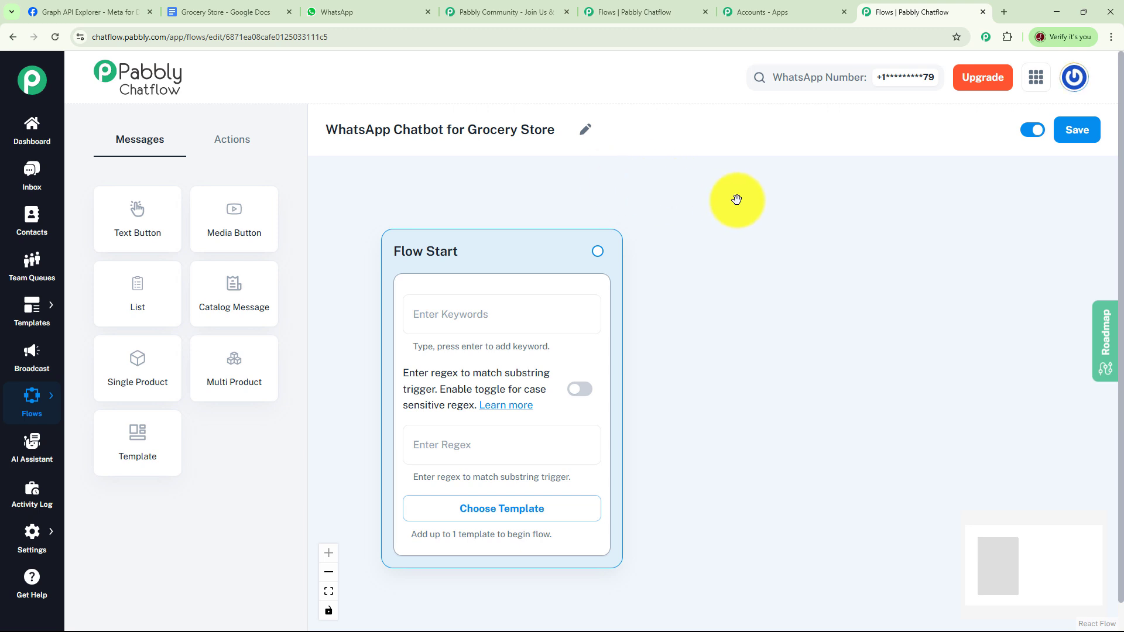
# Step: Set the Flow Start trigger to the regex [\s\S]+ with case-sensitive matching enabled
pyautogui.moveTo(477, 243); pyautogui.dragTo(418, 201)
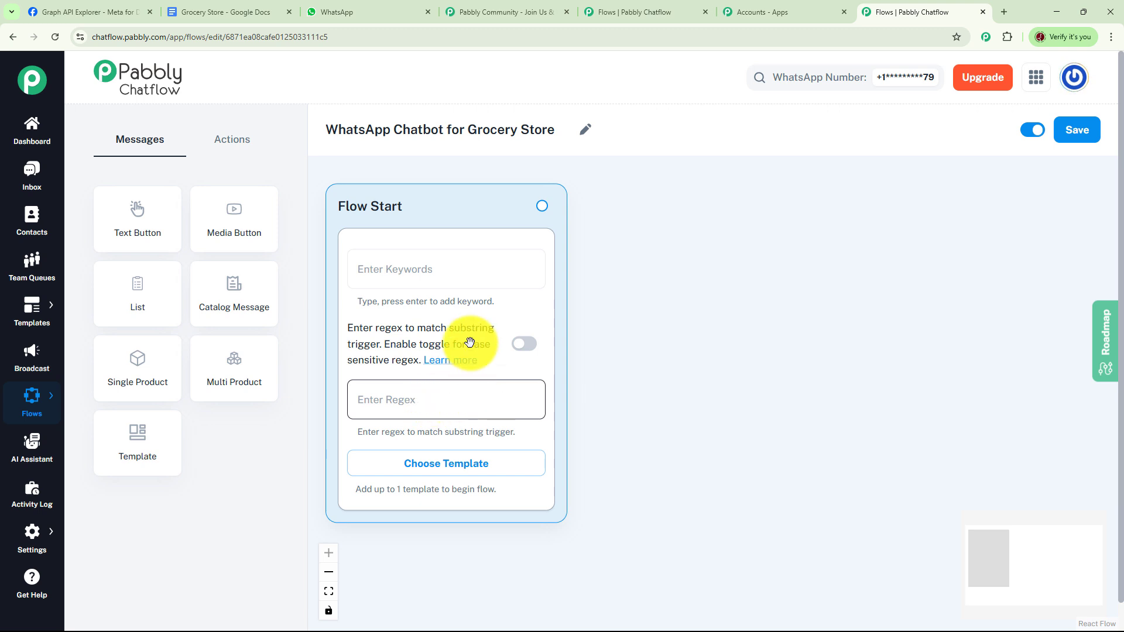
pyautogui.click(444, 399)
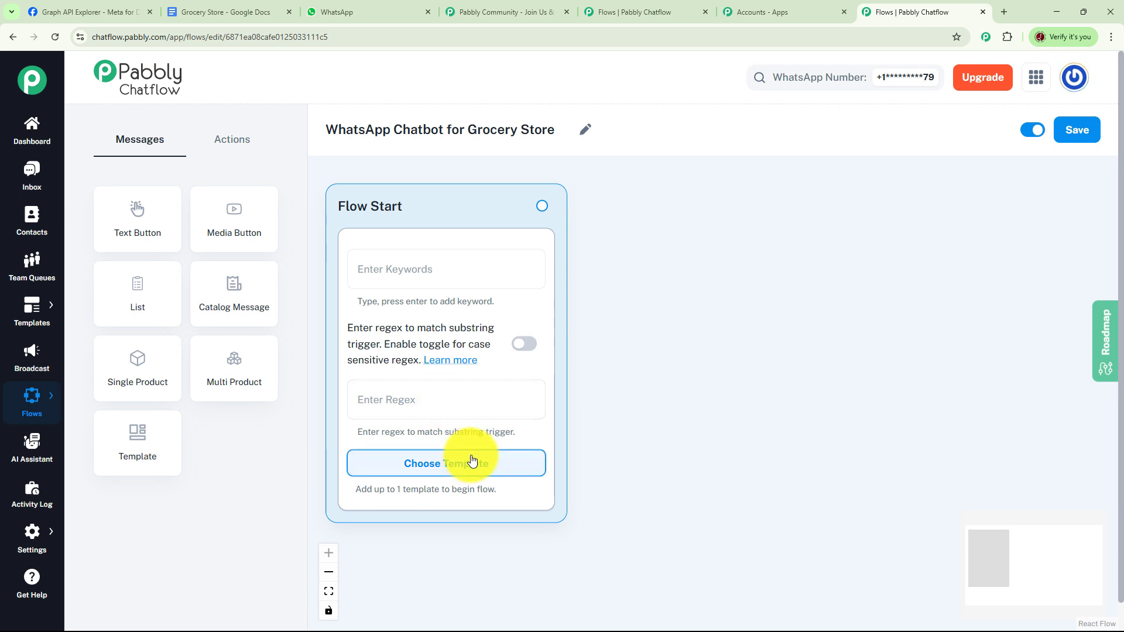
pyautogui.click(427, 390)
pyautogui.write('[\\s\\S]+')
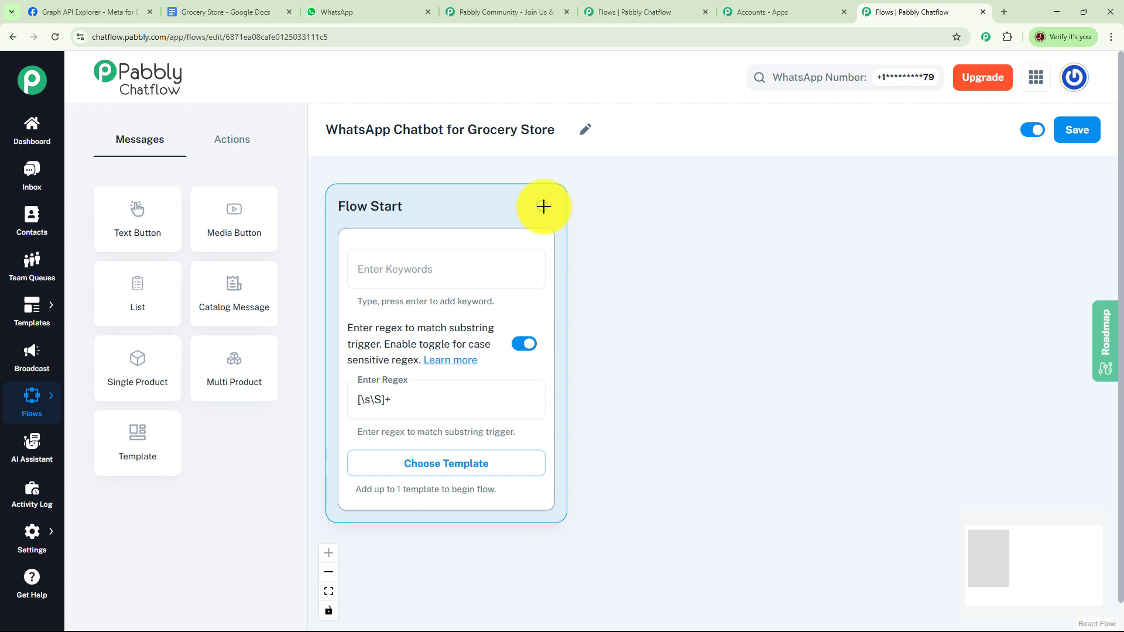
# Step: Connect a new Text Button node to Flow Start and insert the Future Grocery Store welcome message
pyautogui.moveTo(544, 206); pyautogui.dragTo(722, 188)
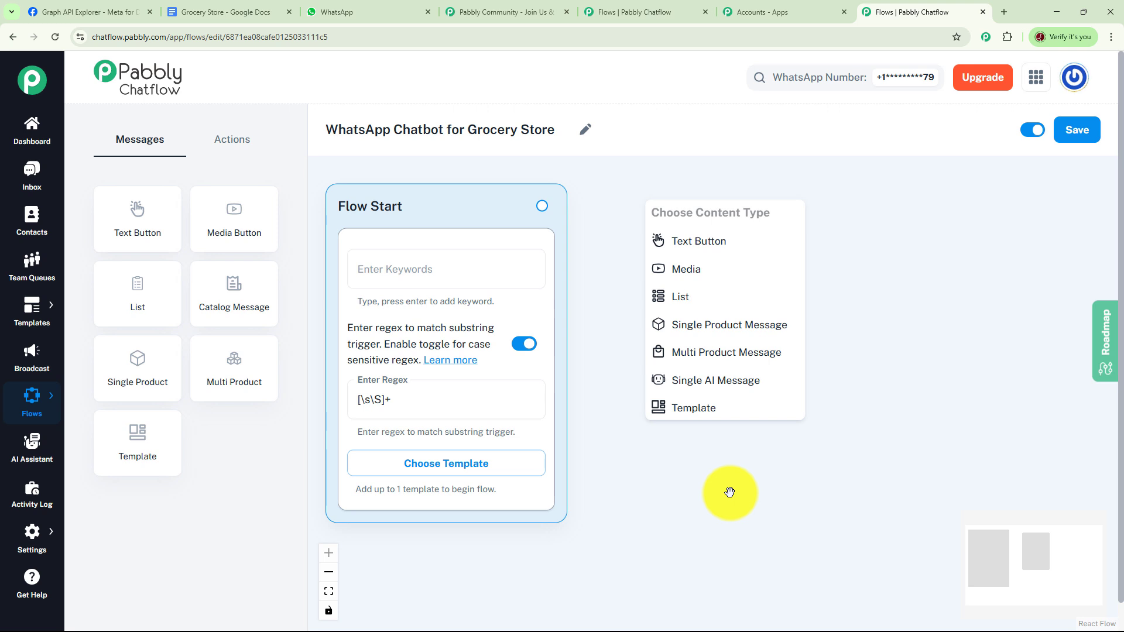
pyautogui.click(715, 252)
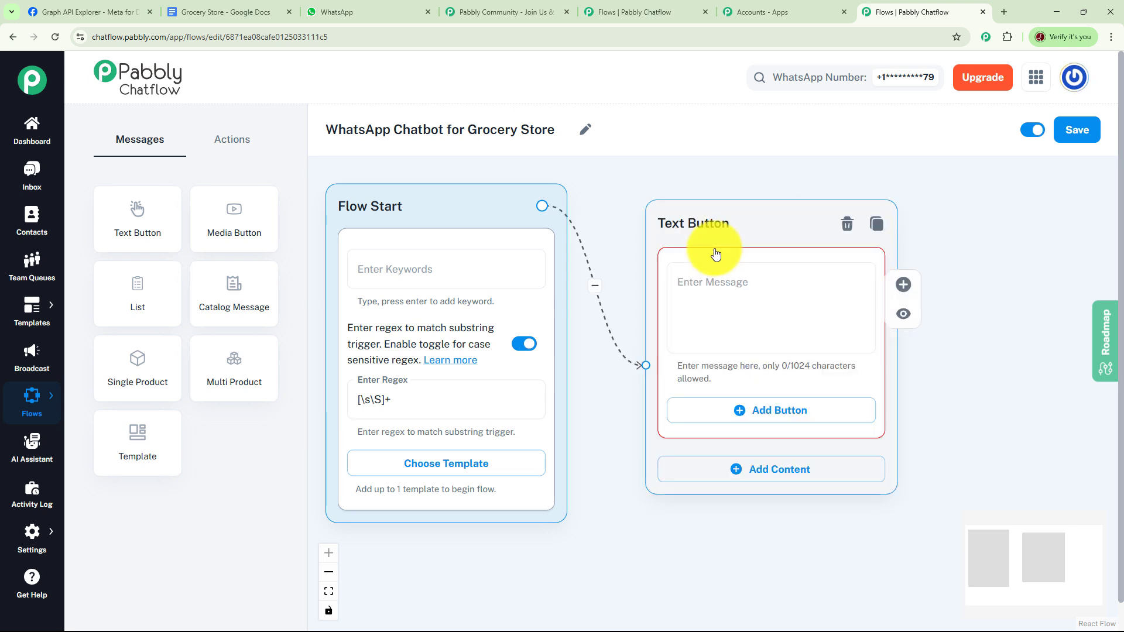
pyautogui.click(720, 279)
pyautogui.hotkey('ctrl', 'v')
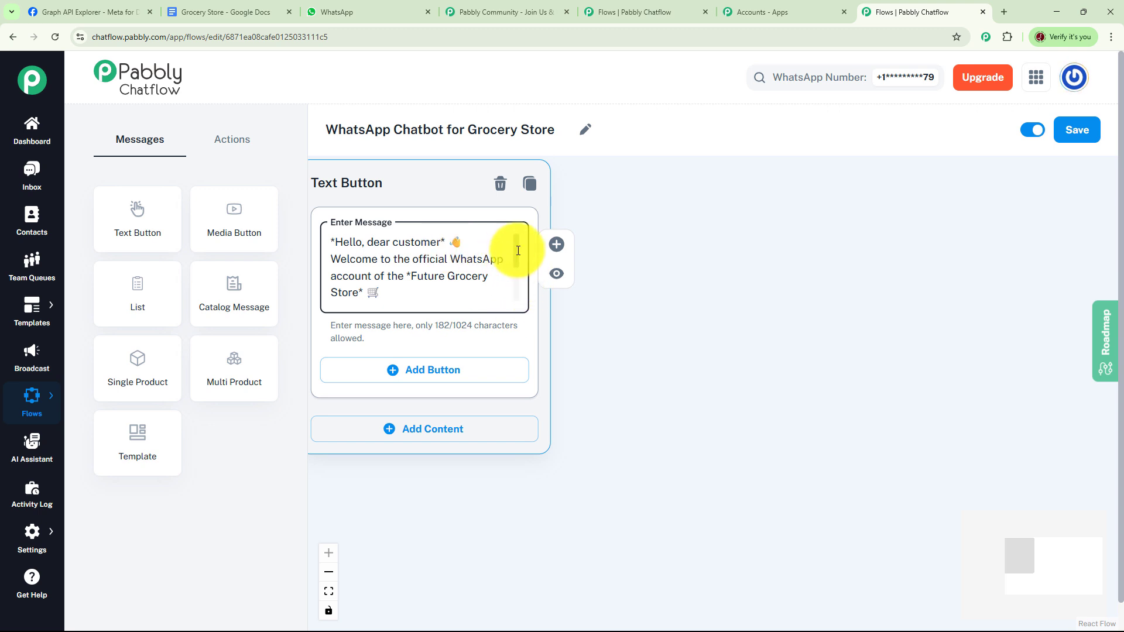
# Step: Review the welcome message and add the buttons View Deals, Check Products and Quick Order, each with its emoji
pyautogui.moveTo(514, 248); pyautogui.dragTo(516, 293)
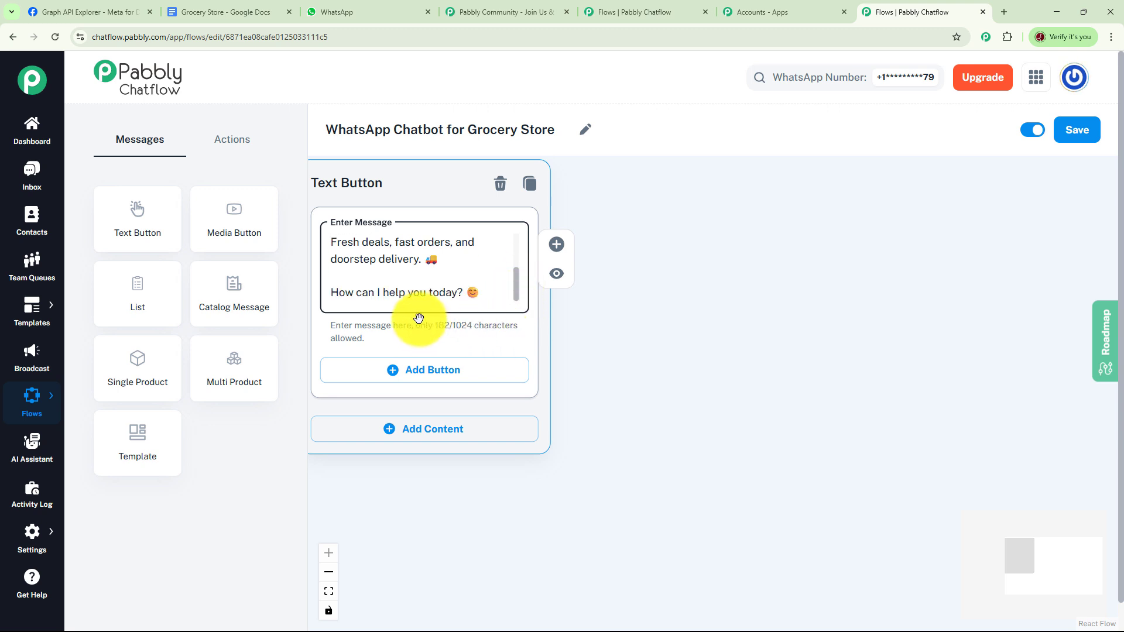
pyautogui.click(434, 375)
pyautogui.click(401, 454)
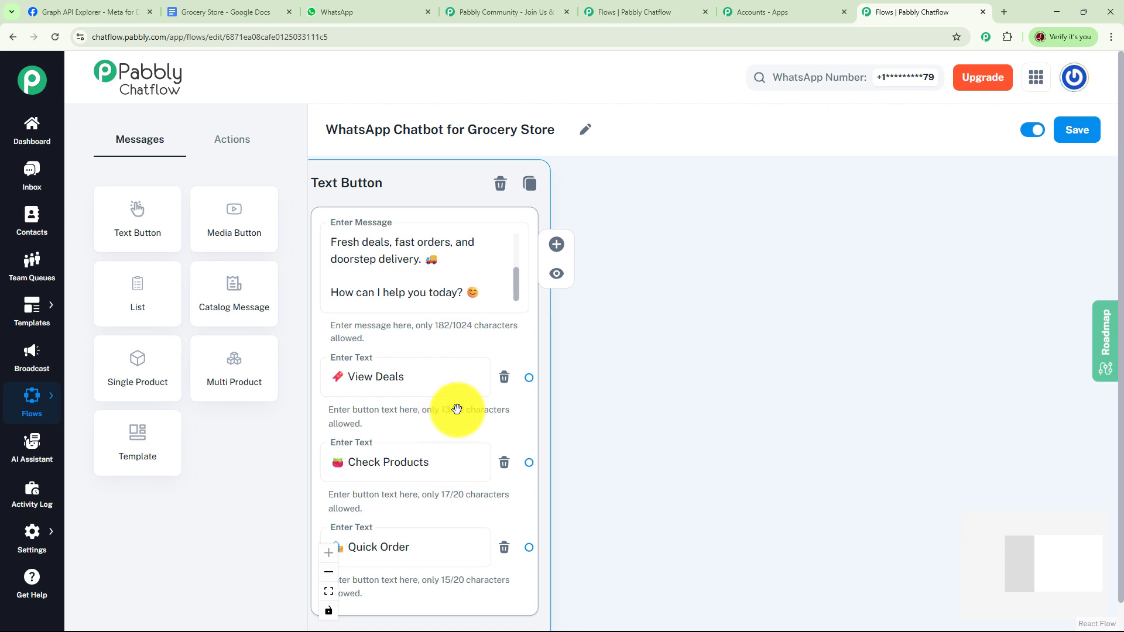
# Step: Connect a new Text Button node to View Deals and fill it with the message listing today's hottest deals
pyautogui.moveTo(529, 378); pyautogui.dragTo(674, 199)
pyautogui.click(699, 234)
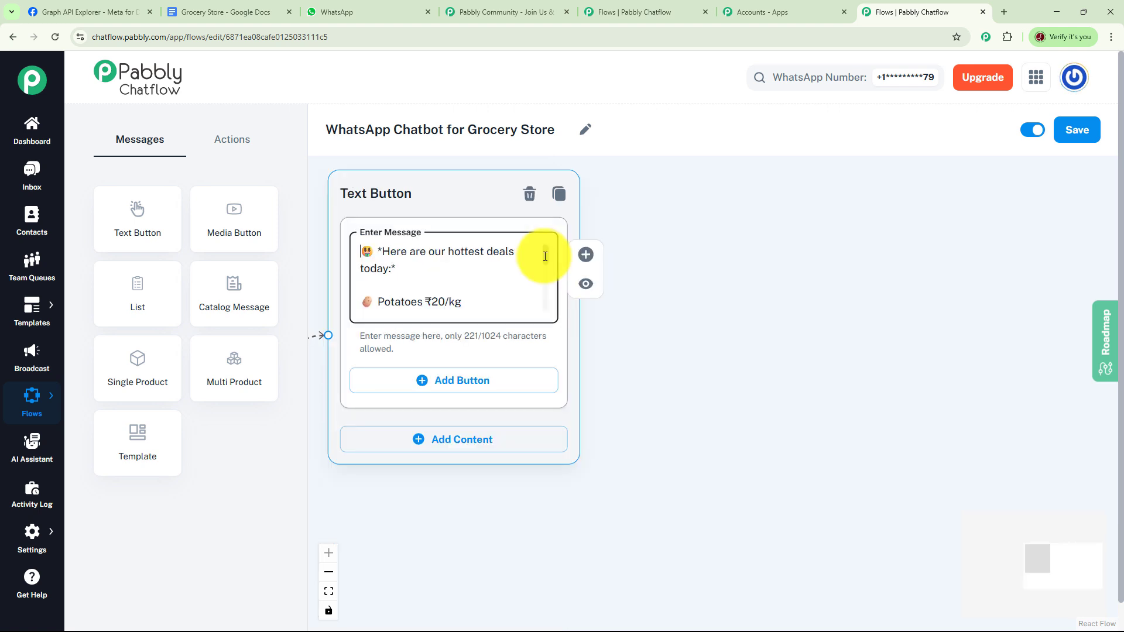
pyautogui.moveTo(544, 256); pyautogui.dragTo(549, 271)
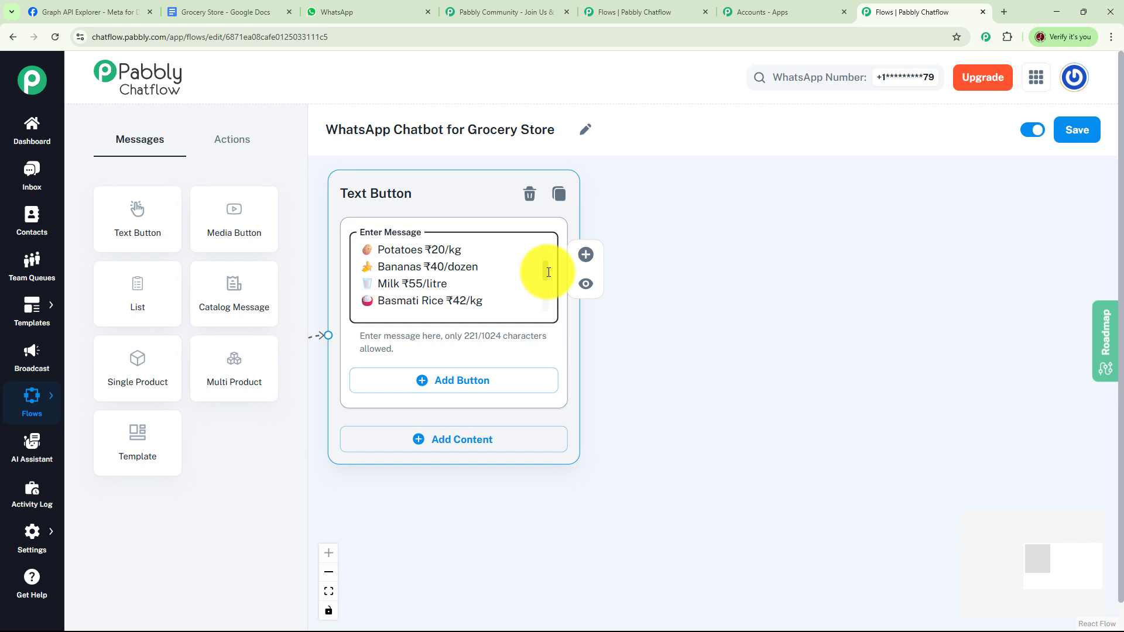
pyautogui.moveTo(548, 271); pyautogui.dragTo(554, 314)
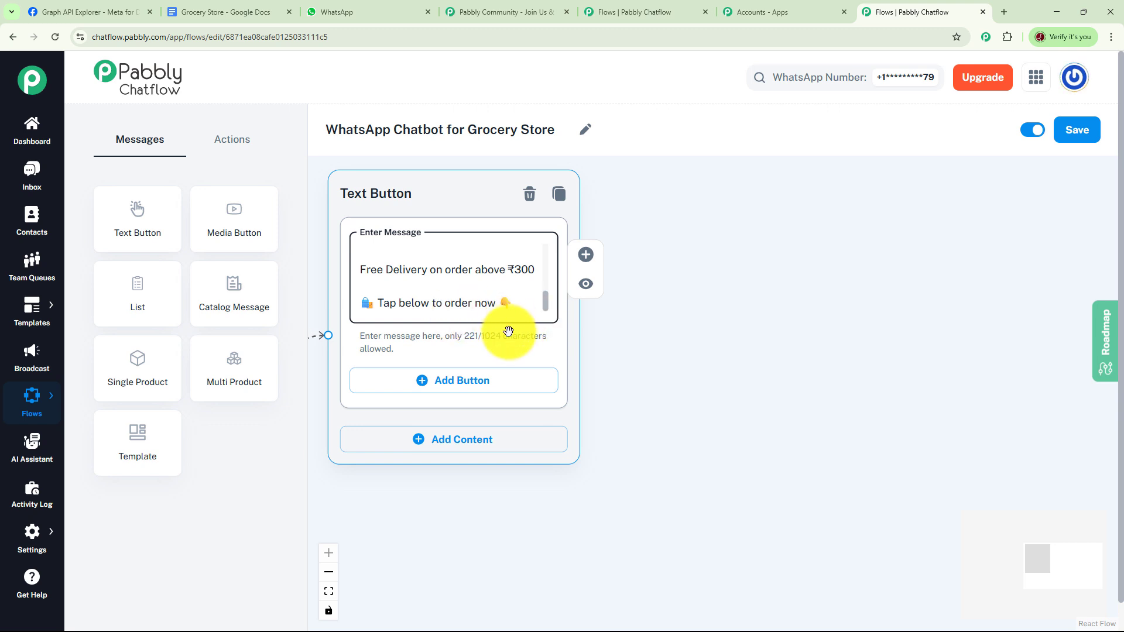
# Step: Add a Quick Order button with a shopping-bag emoji to the deals message
pyautogui.click(458, 381)
pyautogui.click(460, 385)
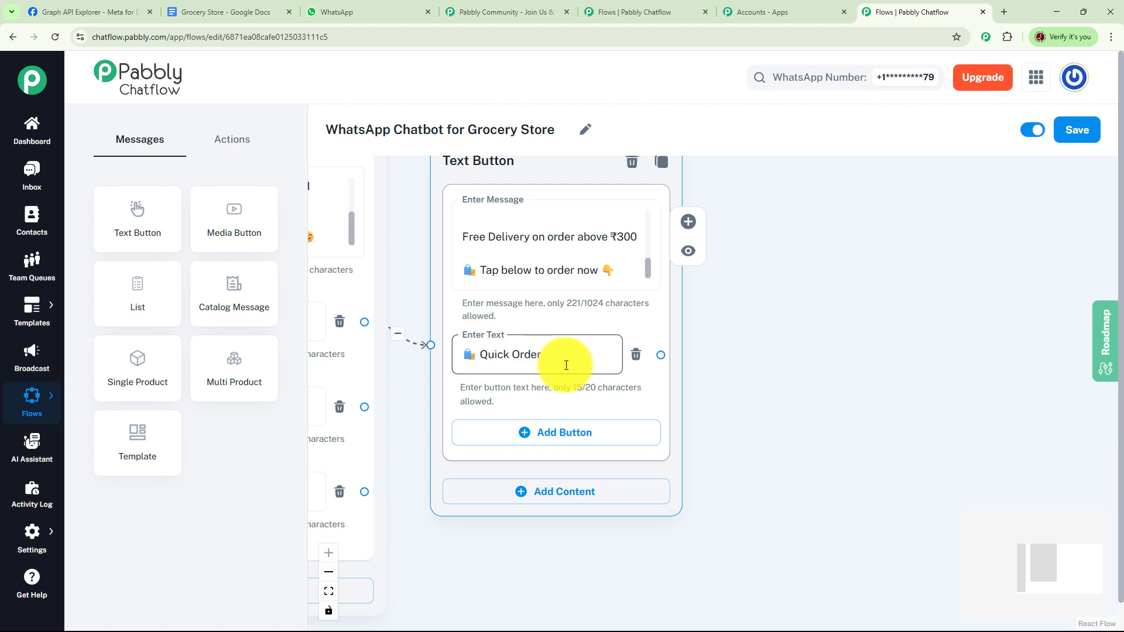
pyautogui.click(706, 459)
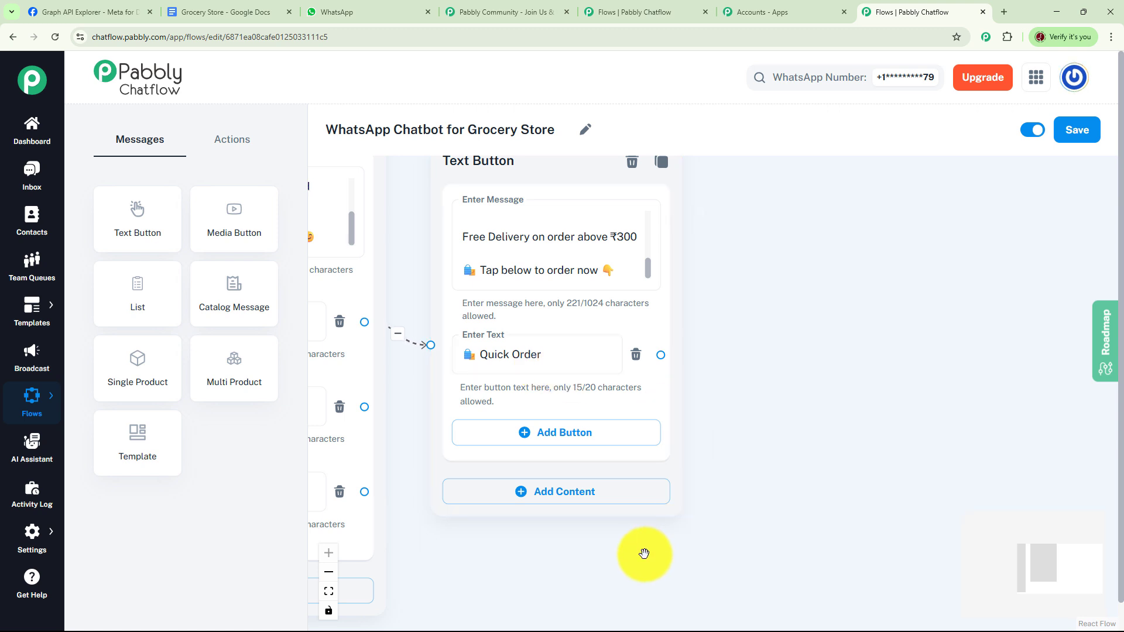
# Step: Place an Ask Question node below the deals message and connect the Check Products button to it
pyautogui.moveTo(644, 554); pyautogui.dragTo(835, 402)
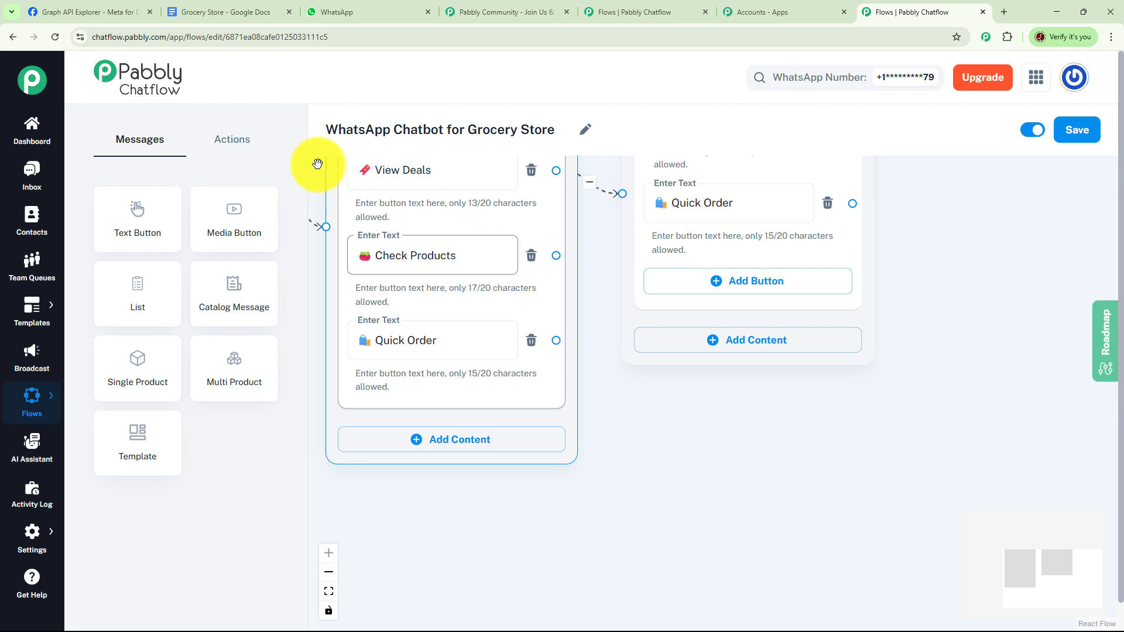
pyautogui.click(237, 141)
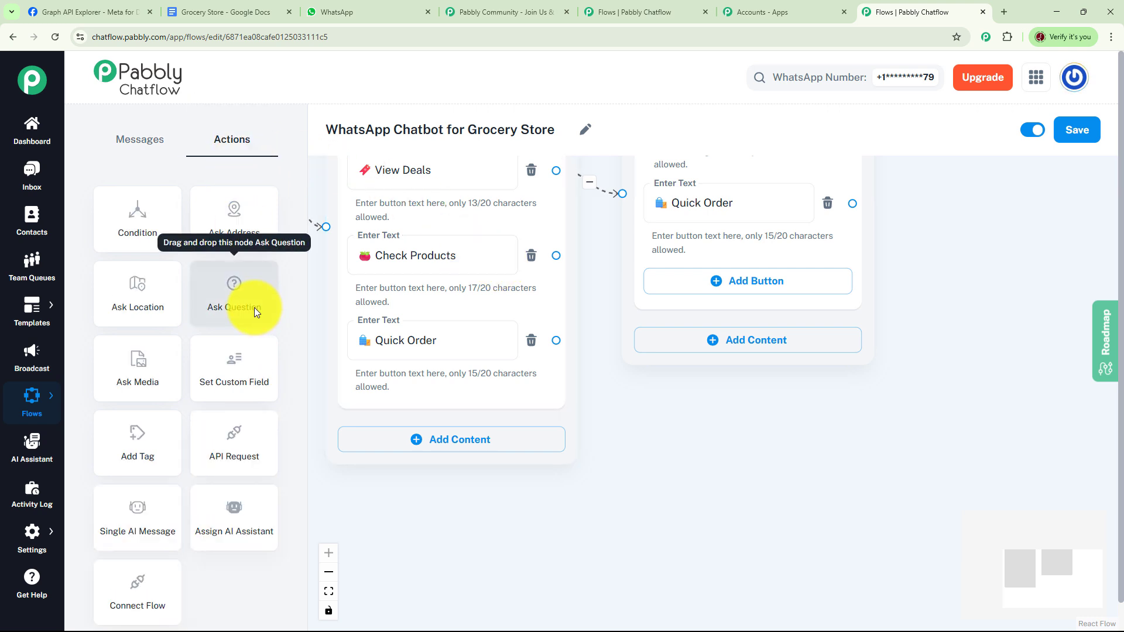
pyautogui.moveTo(254, 307); pyautogui.dragTo(756, 463)
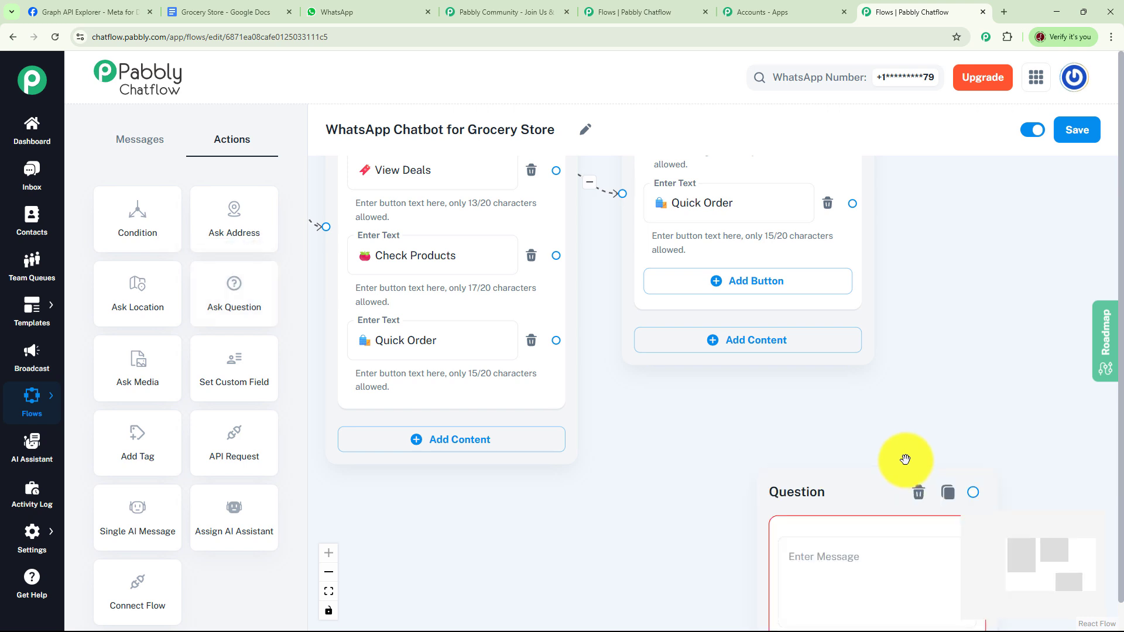
pyautogui.moveTo(905, 459); pyautogui.dragTo(746, 306)
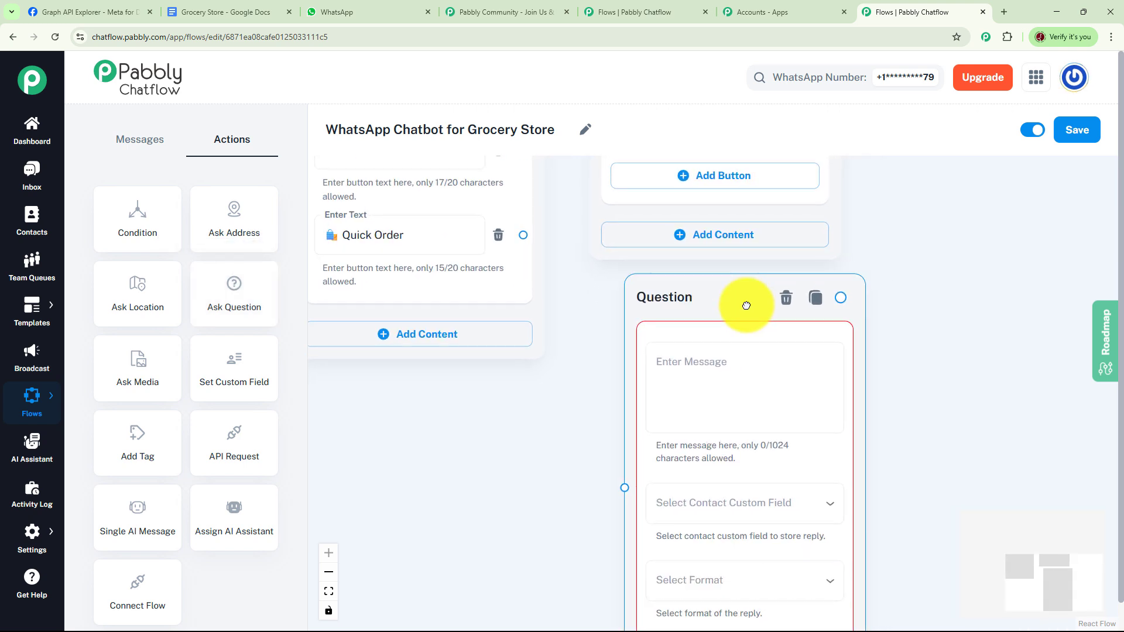
pyautogui.moveTo(573, 391); pyautogui.dragTo(585, 499)
pyautogui.moveTo(535, 258); pyautogui.dragTo(636, 597)
pyautogui.moveTo(904, 467); pyautogui.dragTo(886, 398)
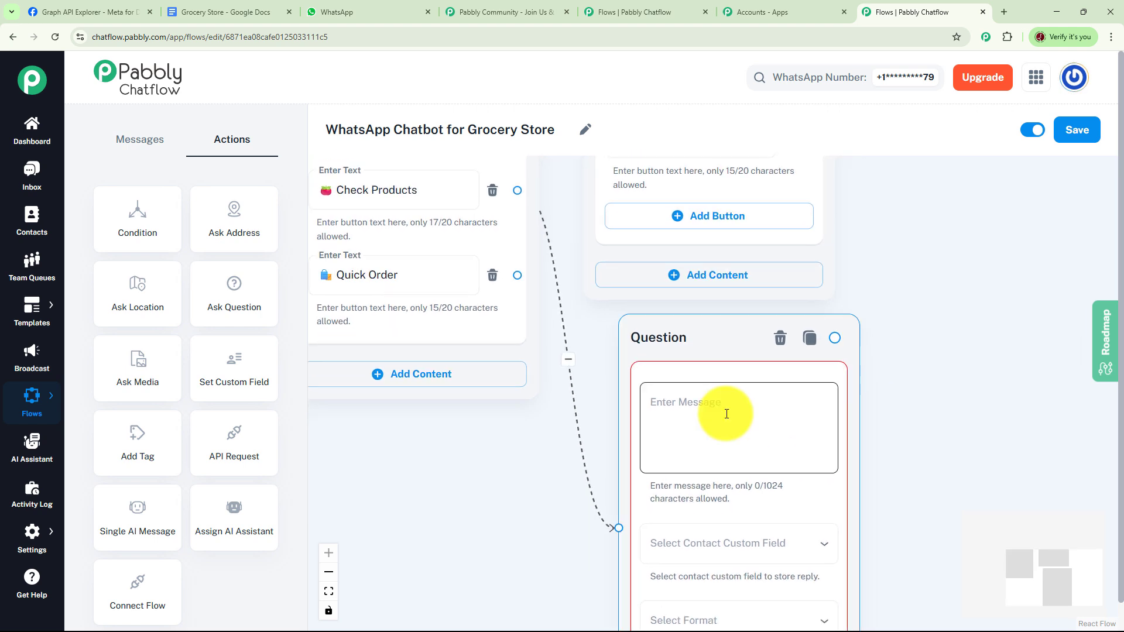
# Step: Set the question to "*Sure!* Please tell me the item you're looking for" with an emoji, storing replies in ProductName with format Any
pyautogui.click(717, 418)
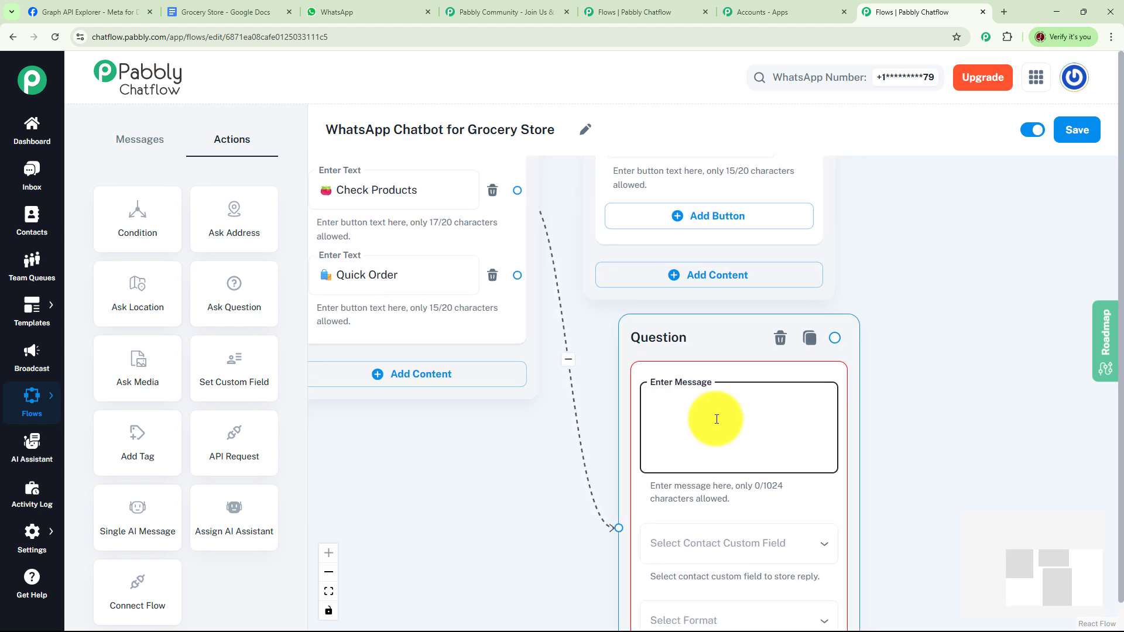
pyautogui.write("*Sure!*  Please tell me the item you're looking for 🔍")
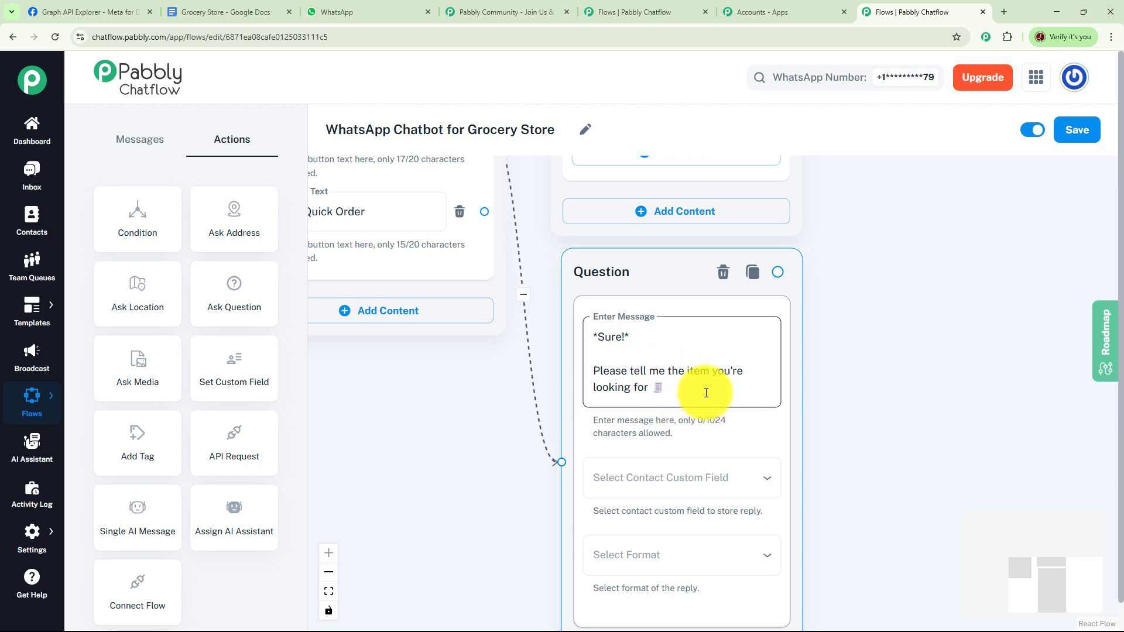
pyautogui.click(722, 478)
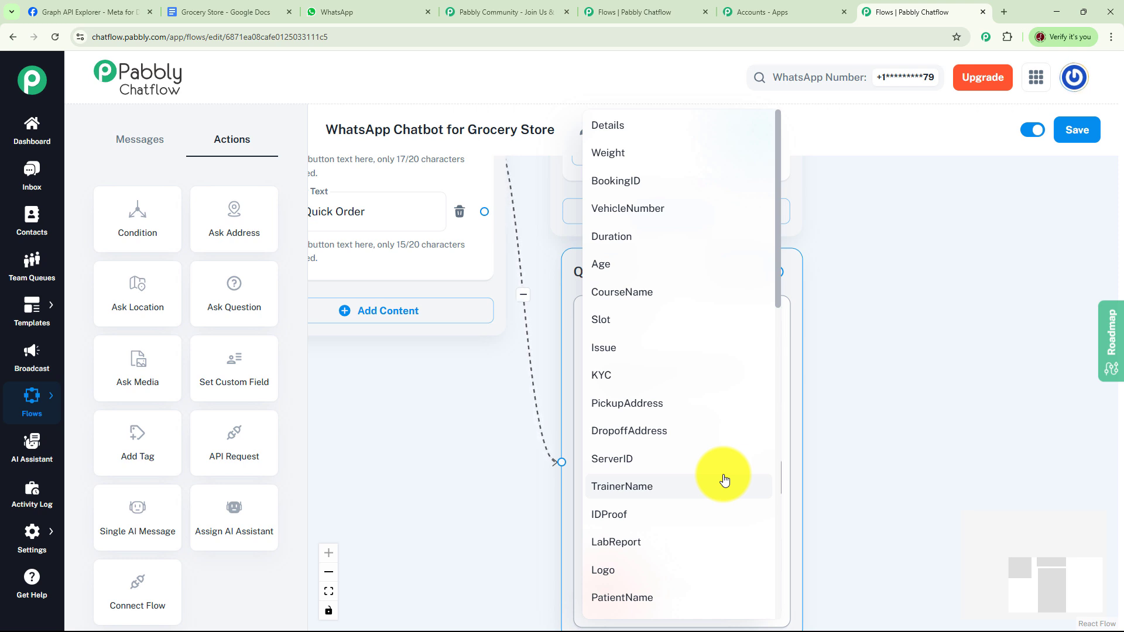
pyautogui.moveTo(778, 298); pyautogui.dragTo(779, 586)
pyautogui.click(624, 494)
pyautogui.click(702, 563)
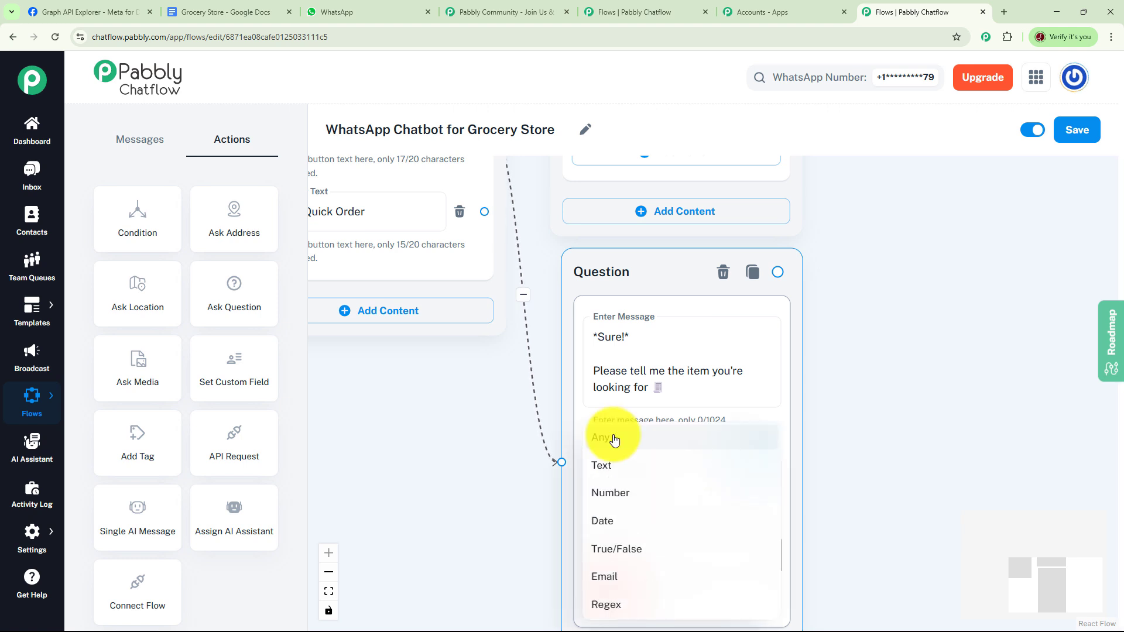
pyautogui.click(609, 434)
# Step: Connect a Text Button node to the question, with the "*Great news!*" message saying $ProductName is in stock and asking whether to order now
pyautogui.hscroll(3, 872, 406)
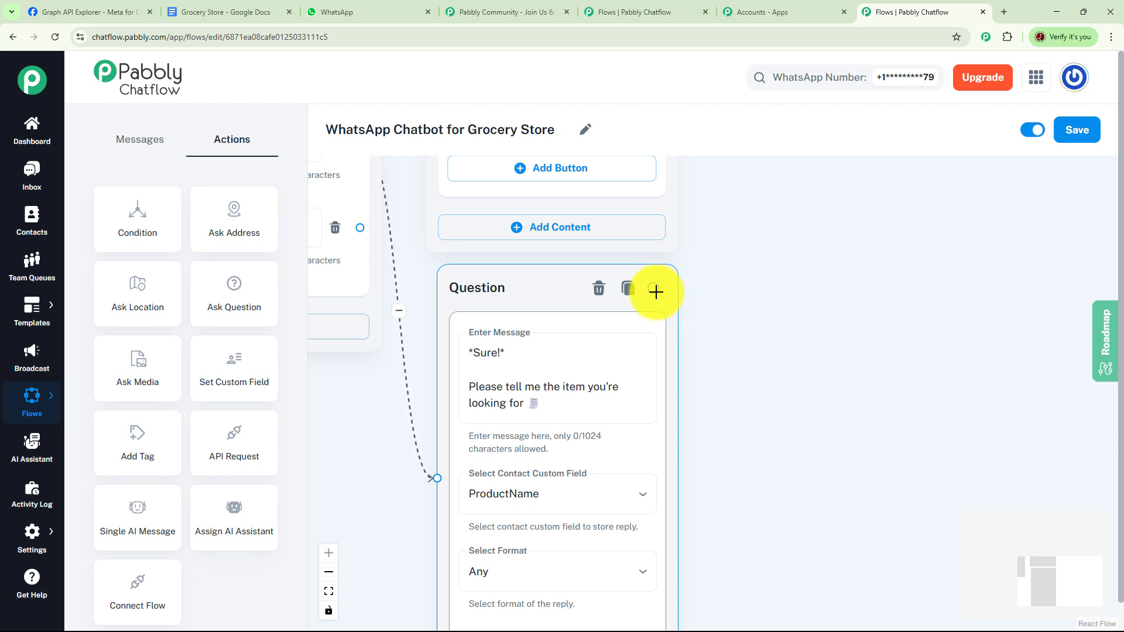
pyautogui.moveTo(655, 288); pyautogui.dragTo(782, 339)
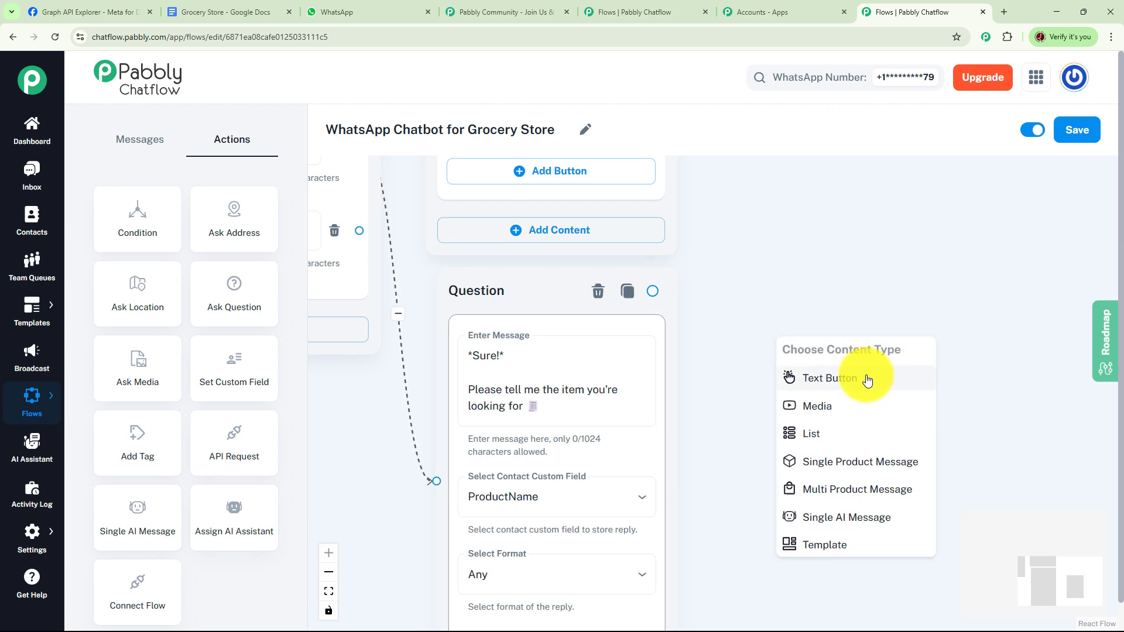
pyautogui.click(863, 376)
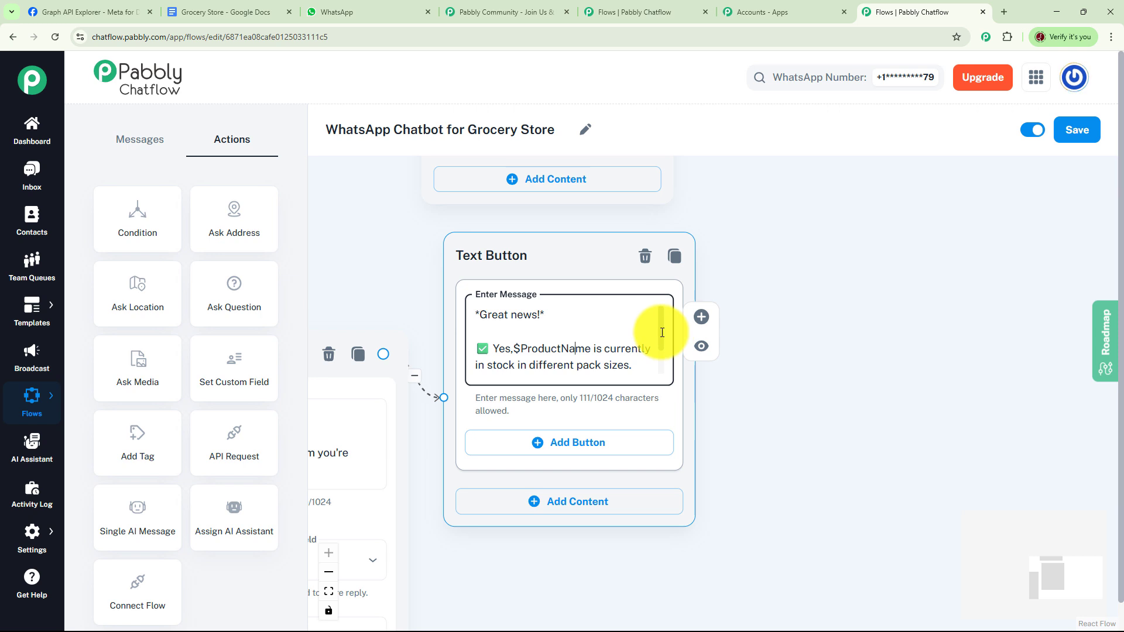
pyautogui.moveTo(662, 334); pyautogui.dragTo(669, 372)
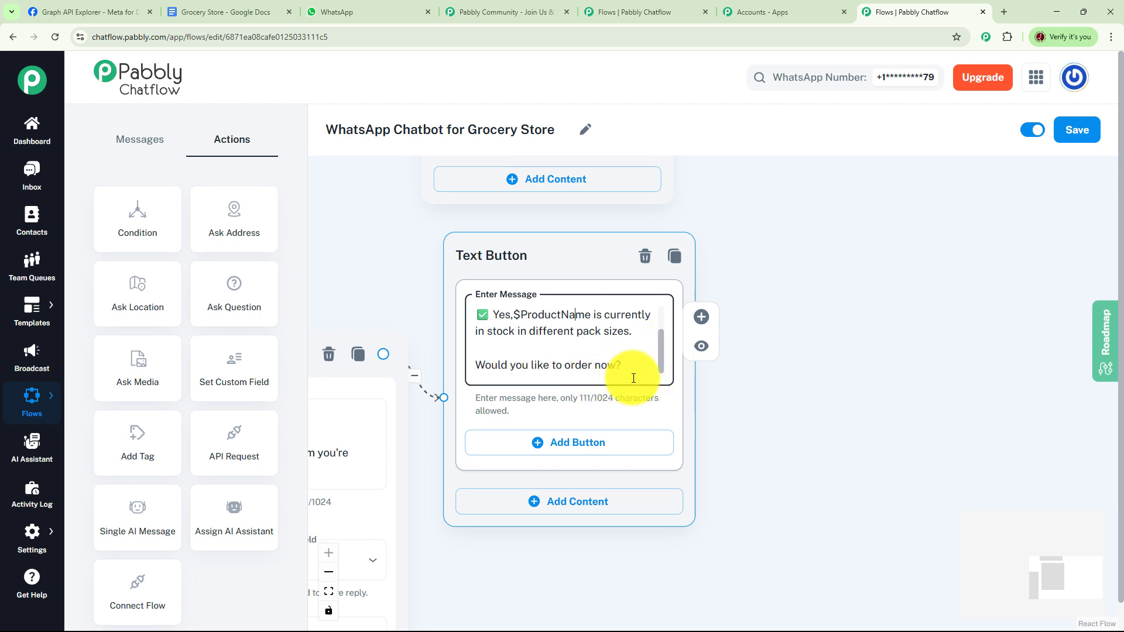
# Step: Add a Quick Order button with a shopping-bag emoji to the product availability message
pyautogui.click(595, 445)
pyautogui.click(572, 440)
pyautogui.write('🛍 Quick Order')
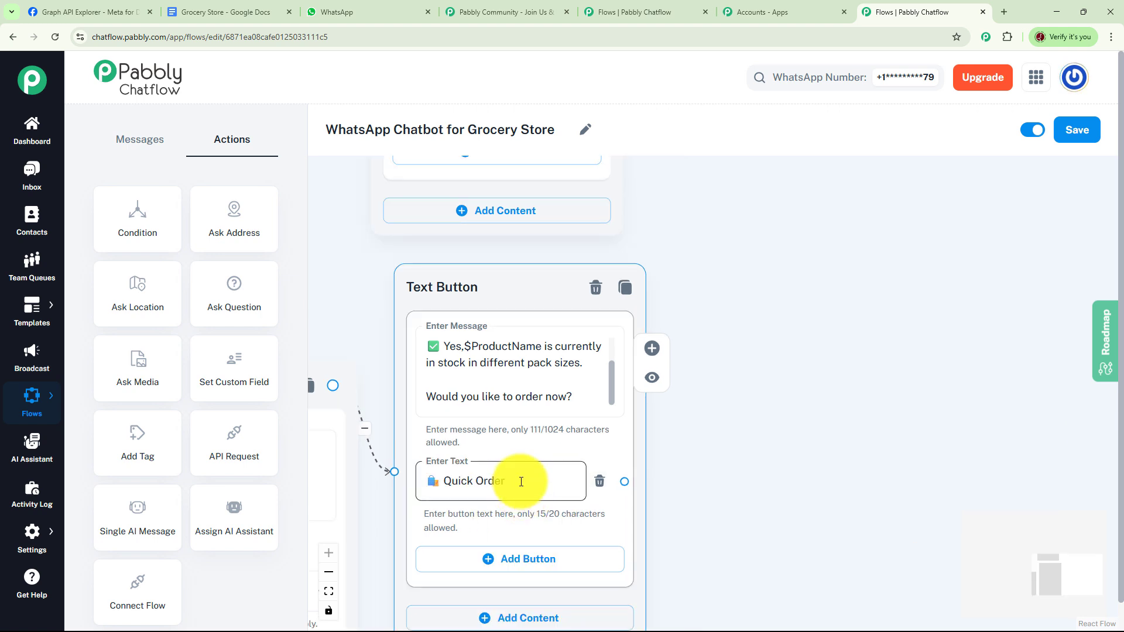
pyautogui.click(731, 475)
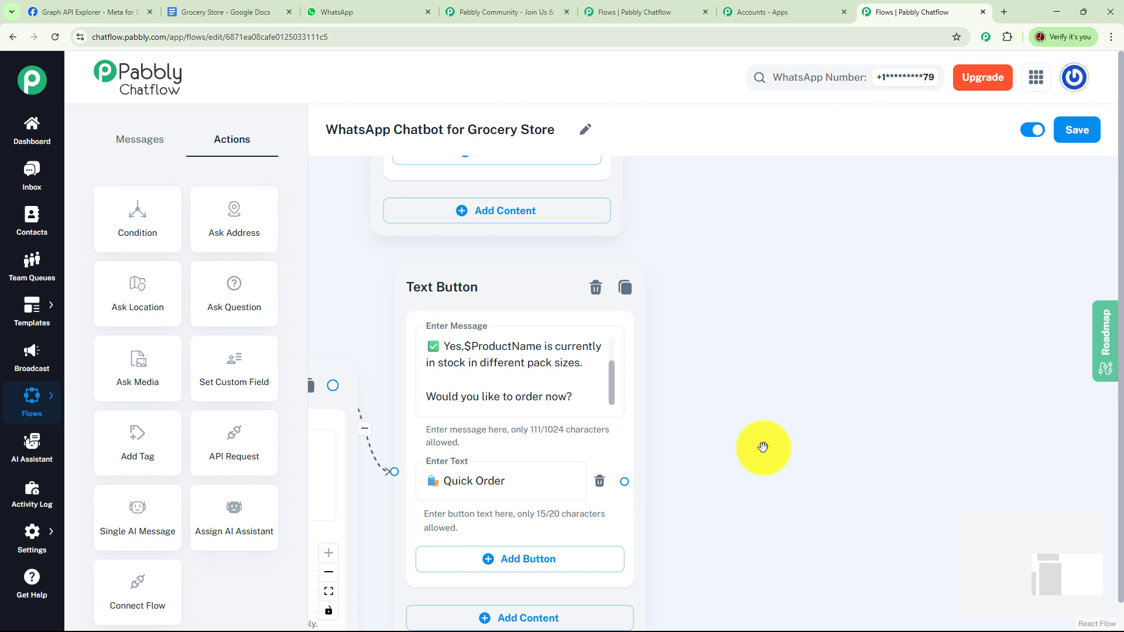
# Step: Place a second Ask Question node beside the message nodes and connect the deals message's Quick Order button to it
pyautogui.moveTo(217, 308); pyautogui.dragTo(861, 240)
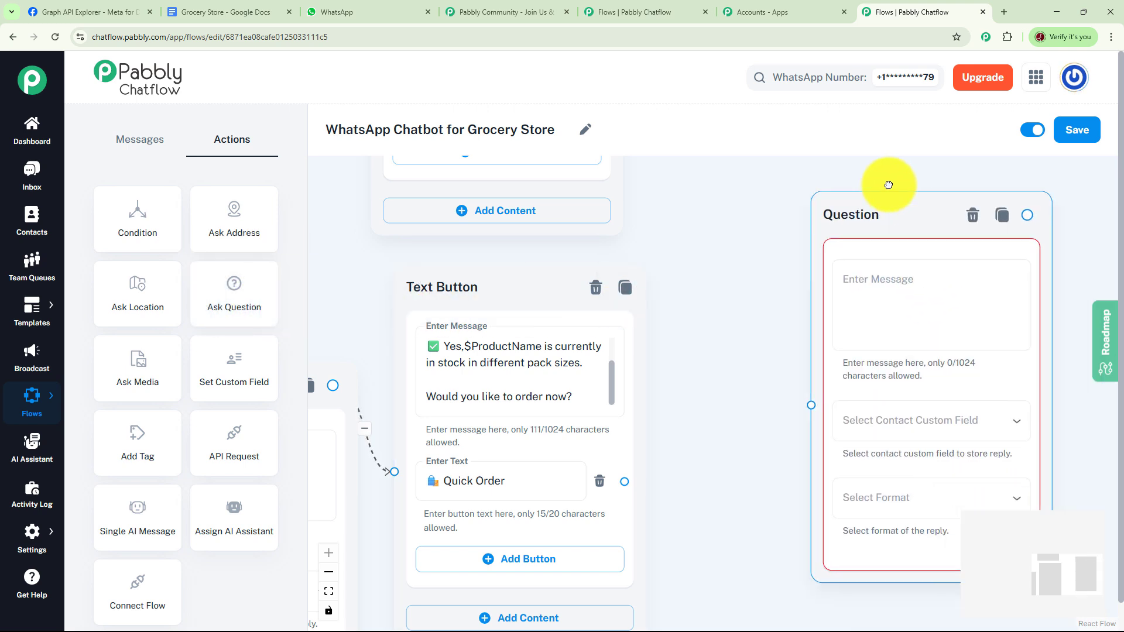
pyautogui.moveTo(888, 185); pyautogui.dragTo(850, 141)
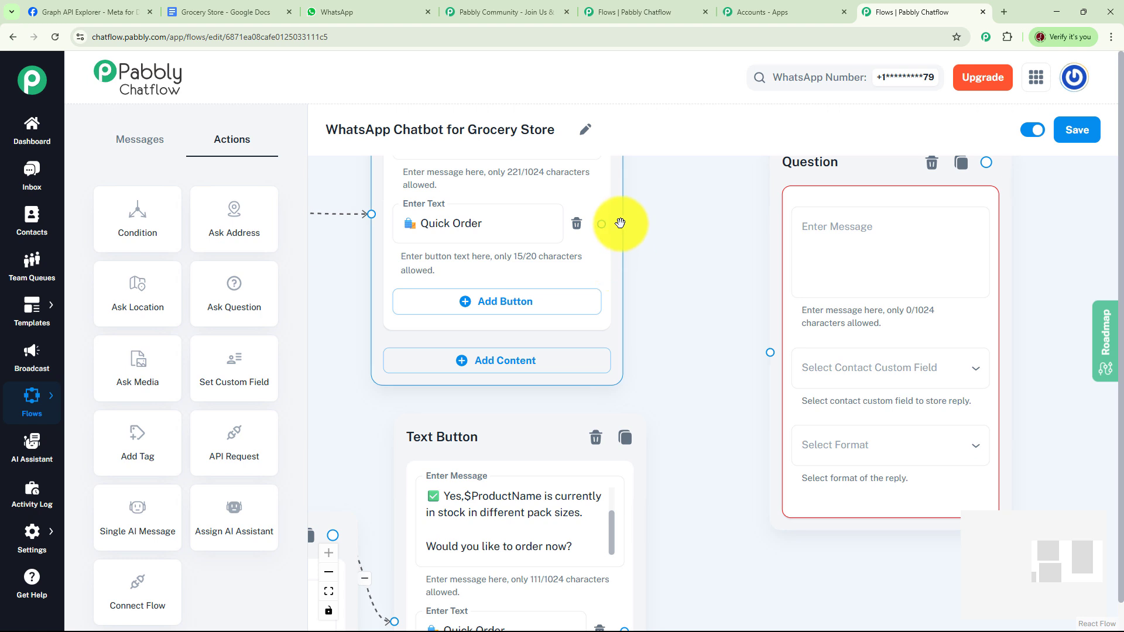
pyautogui.moveTo(602, 223); pyautogui.dragTo(773, 353)
pyautogui.scroll(-2, 715, 459)
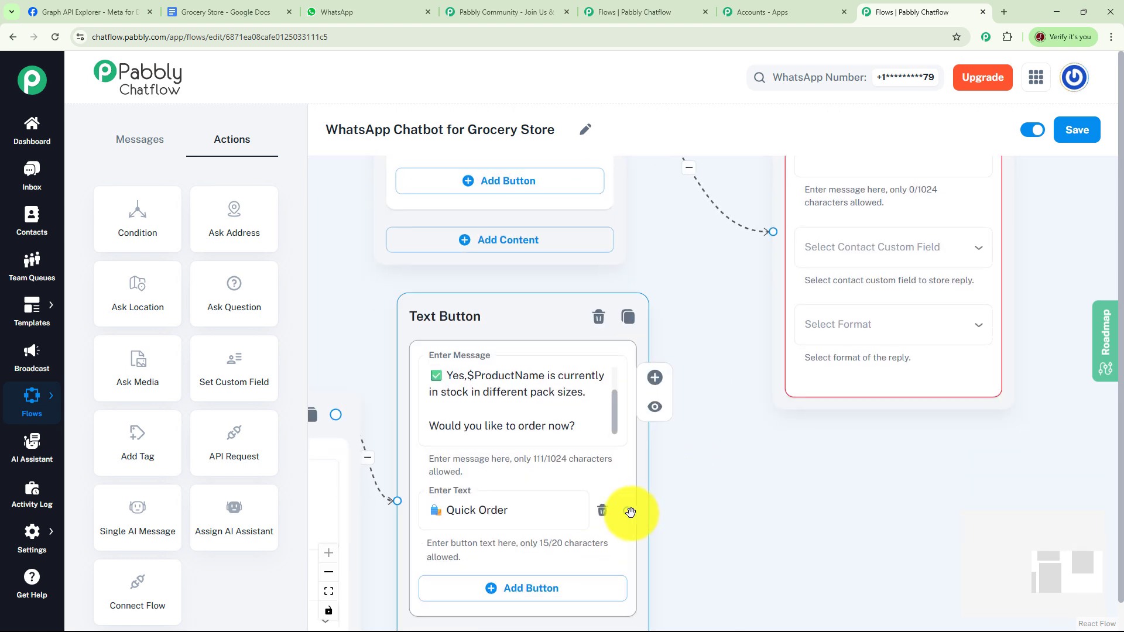
# Step: Connect the Quick Order buttons of the product availability message and the welcome message to the second Question node
pyautogui.moveTo(629, 511); pyautogui.dragTo(776, 232)
pyautogui.scroll(-3, 697, 274)
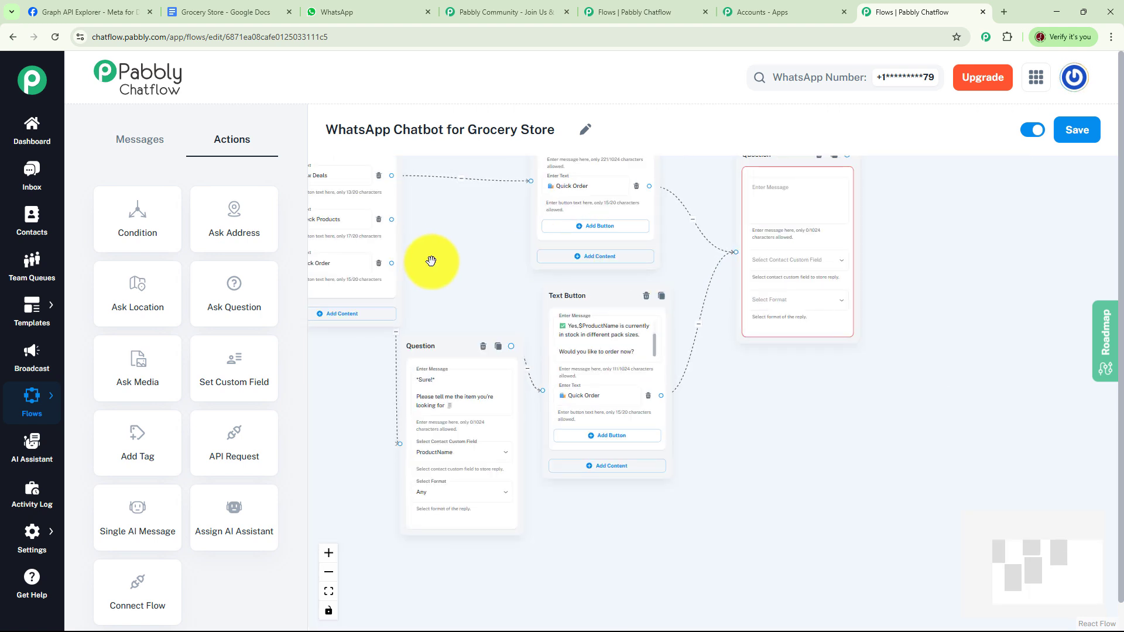
pyautogui.moveTo(430, 260); pyautogui.dragTo(464, 276)
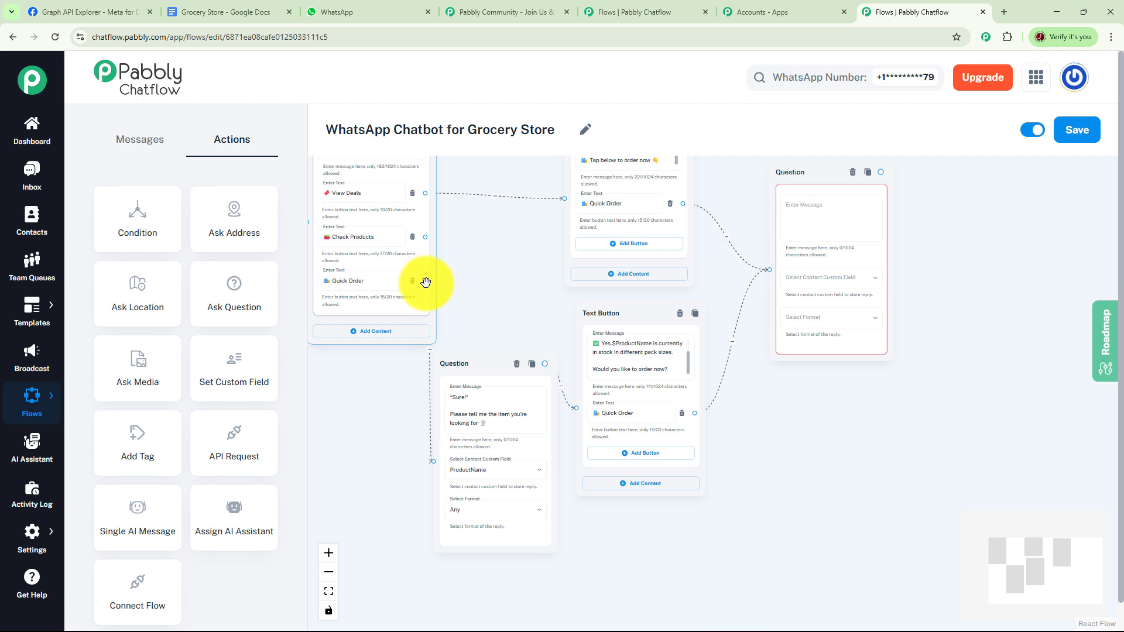
pyautogui.moveTo(425, 280); pyautogui.dragTo(771, 270)
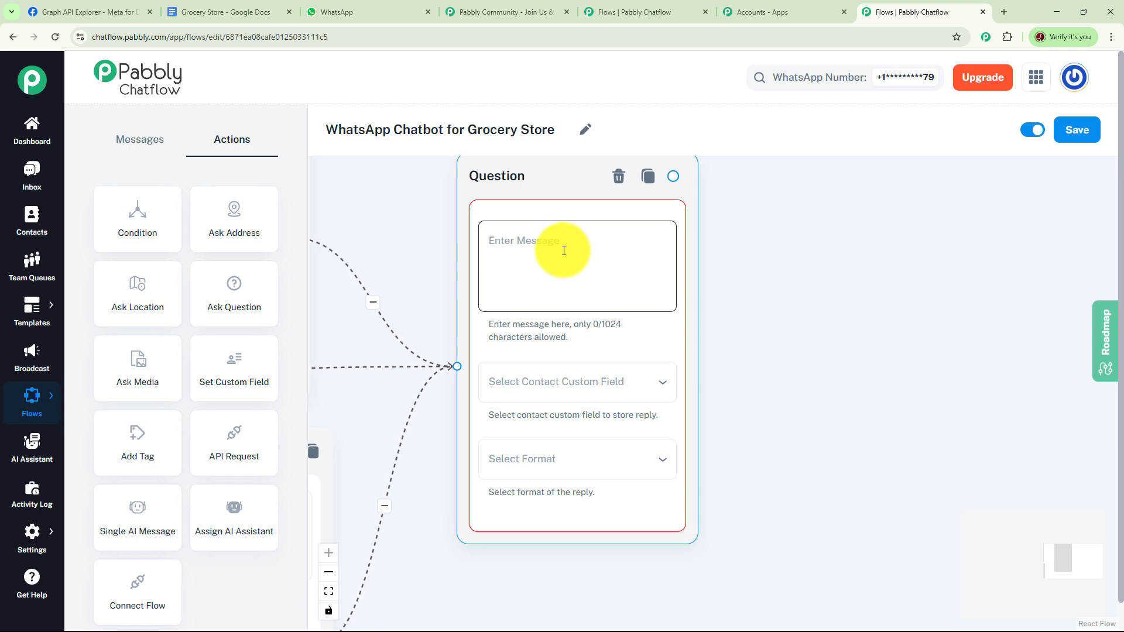
# Step: Set the second question to the "*Great!*" message requesting the full grocery list with quantities, storing replies in OrderDetails with format Any
pyautogui.click(562, 249)
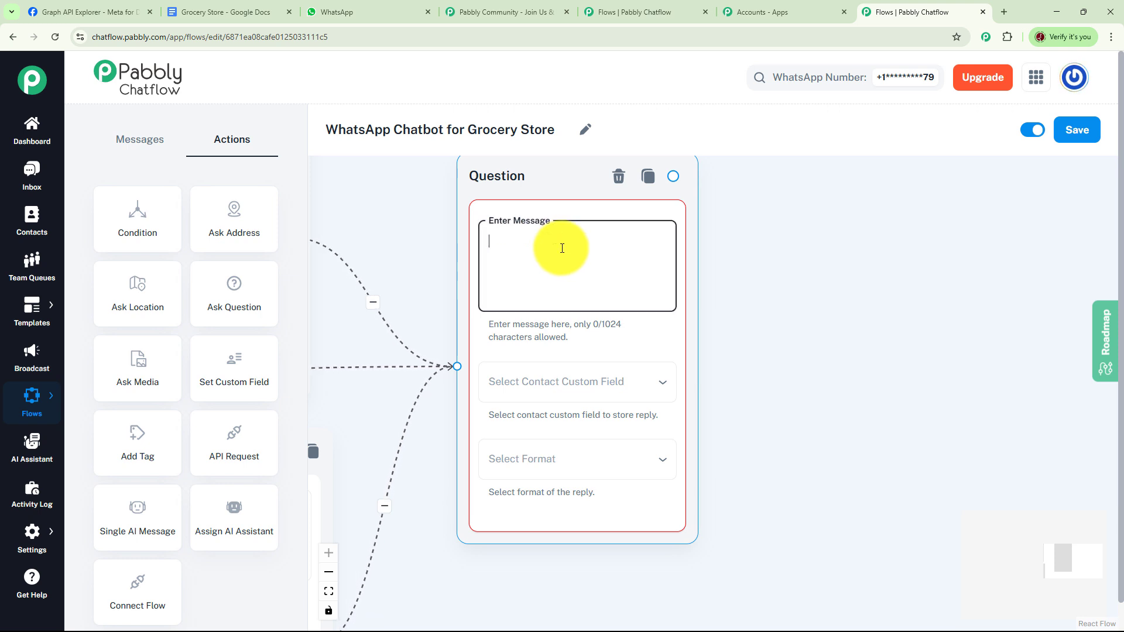
pyautogui.hotkey('ctrl', 'v')
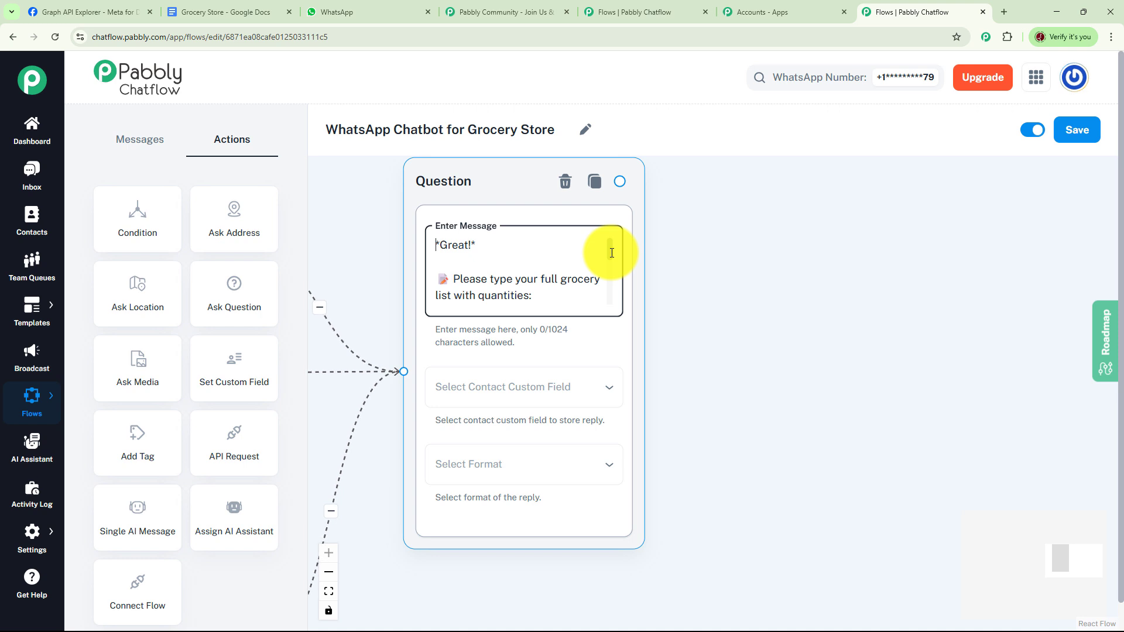
pyautogui.moveTo(612, 253); pyautogui.dragTo(753, 300)
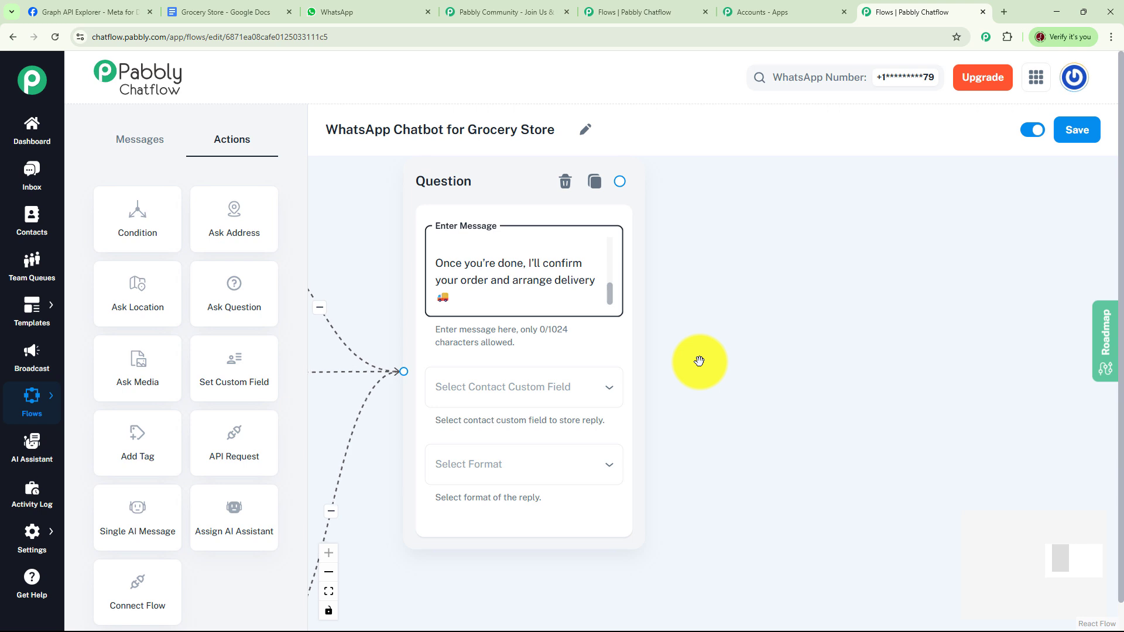
pyautogui.click(561, 389)
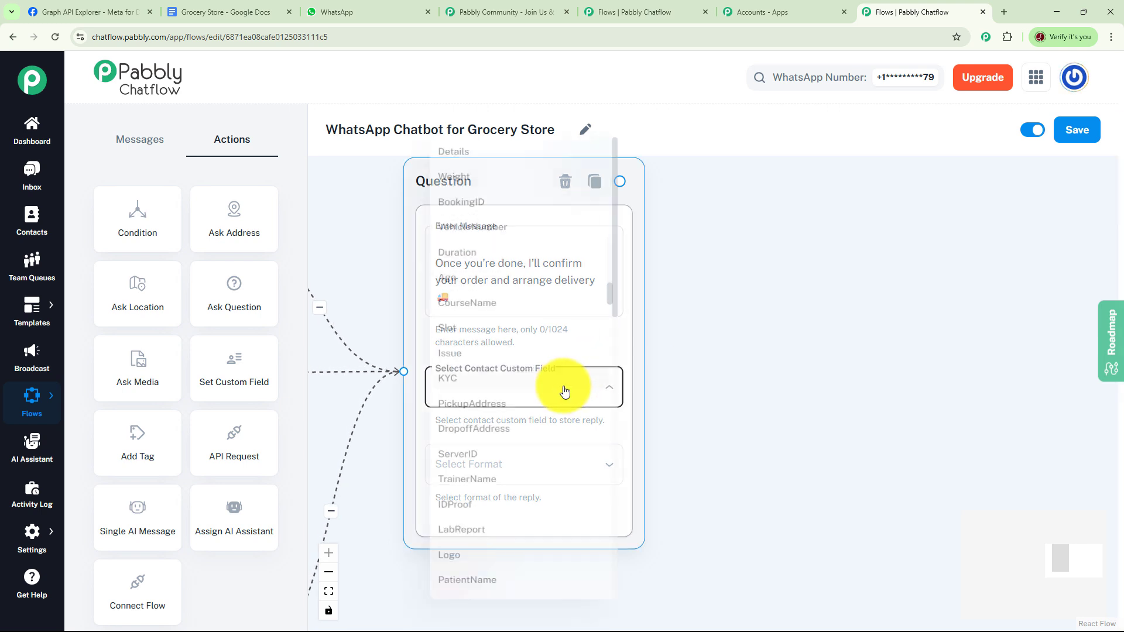
pyautogui.scroll(-10, 536, 424)
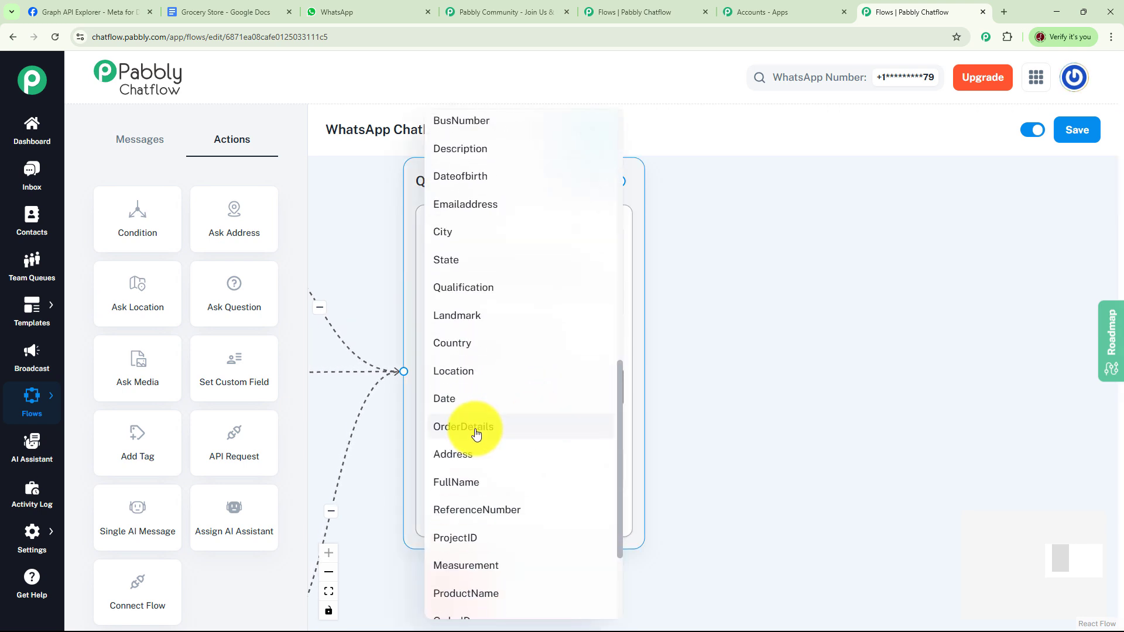
pyautogui.click(474, 431)
pyautogui.click(543, 463)
pyautogui.click(579, 439)
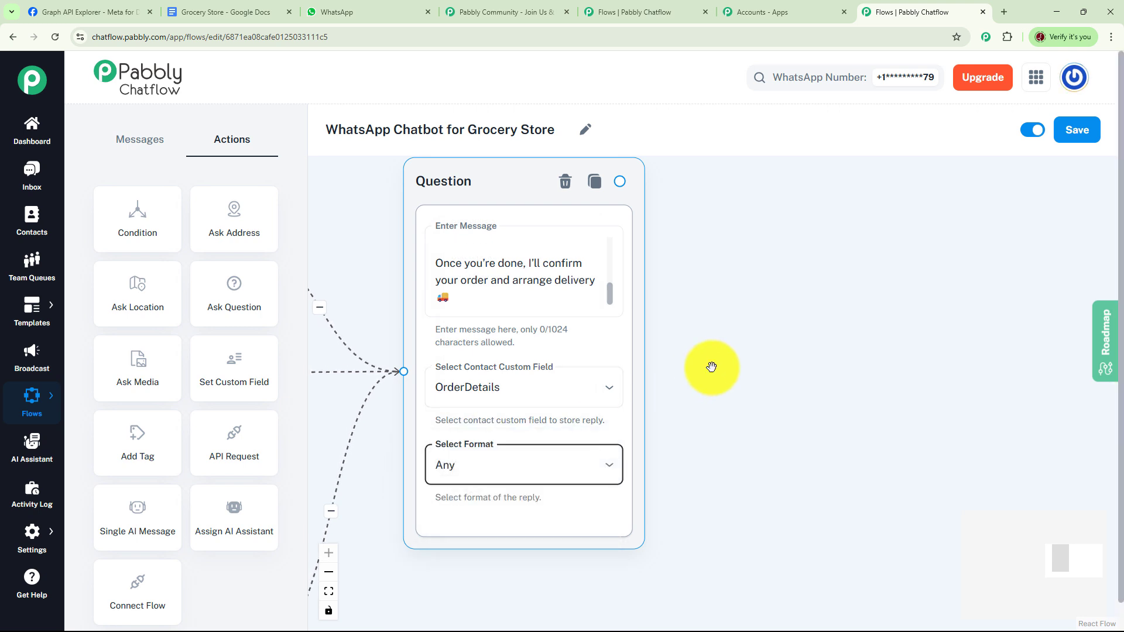
# Step: Place a third Ask Question node beside the grocery list question and connect that question to it
pyautogui.moveTo(688, 375); pyautogui.dragTo(638, 394)
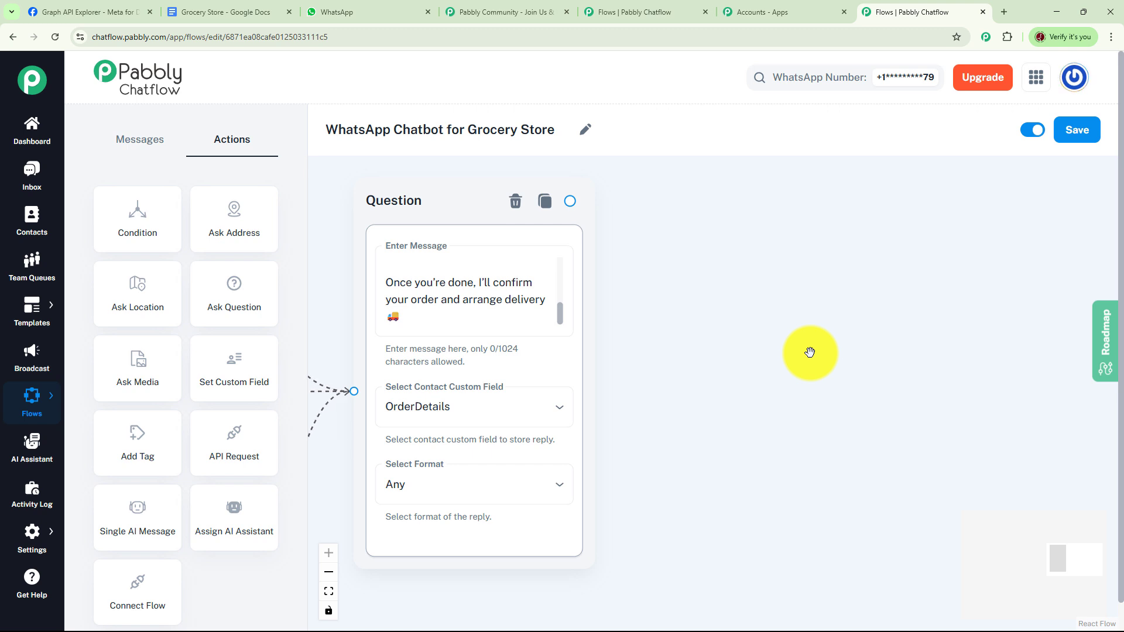
pyautogui.moveTo(228, 301); pyautogui.dragTo(778, 199)
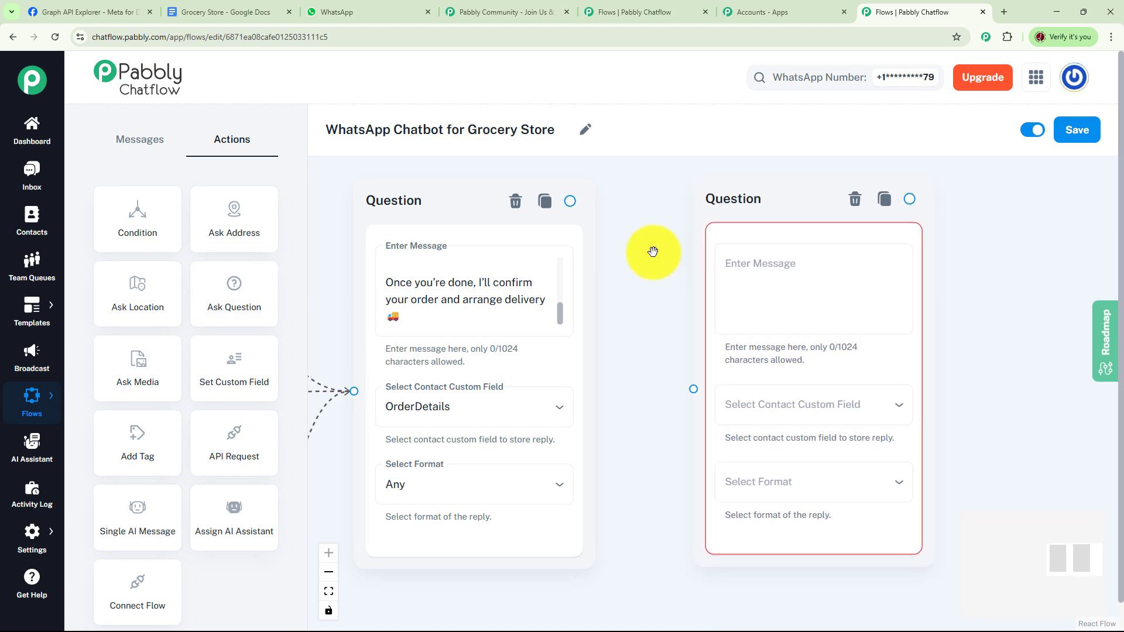
pyautogui.moveTo(572, 203); pyautogui.dragTo(693, 388)
pyautogui.moveTo(665, 288); pyautogui.dragTo(463, 299)
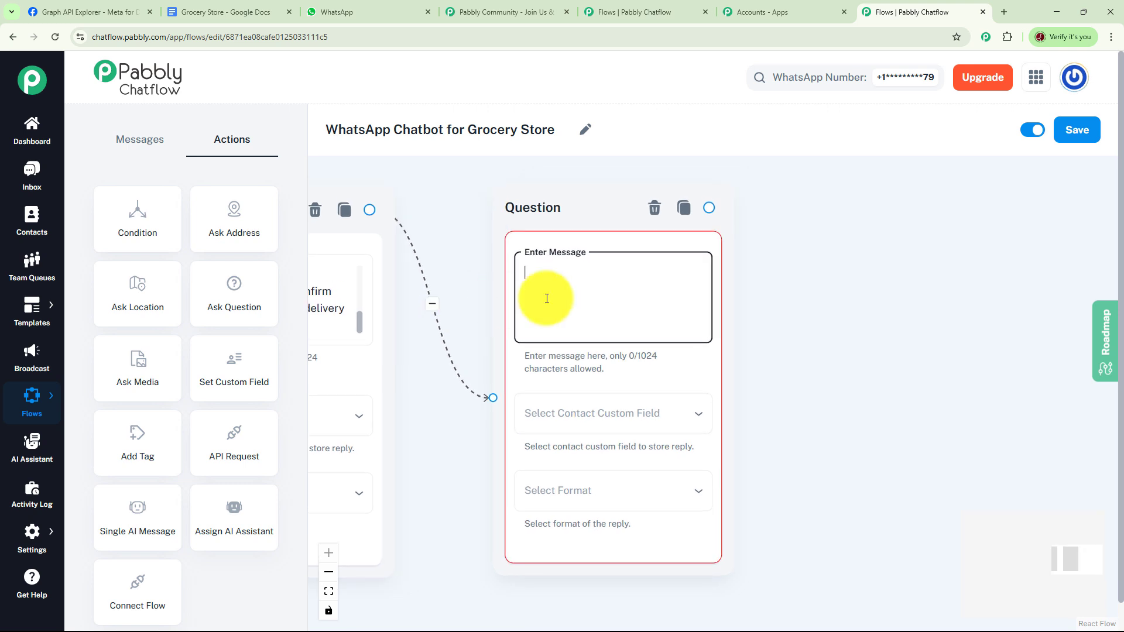
# Step: Set the third question to the "*Thank you for placing your order!*" message requesting the shipping address, storing replies in Address with format Any
pyautogui.click(561, 284)
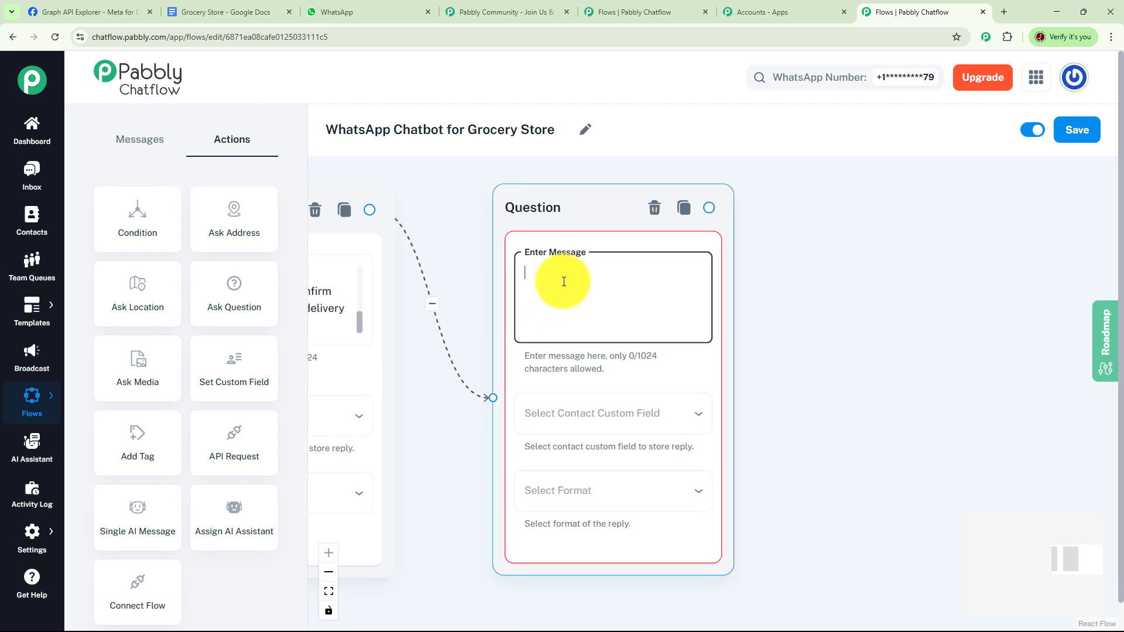
pyautogui.hotkey('ctrl', 'v')
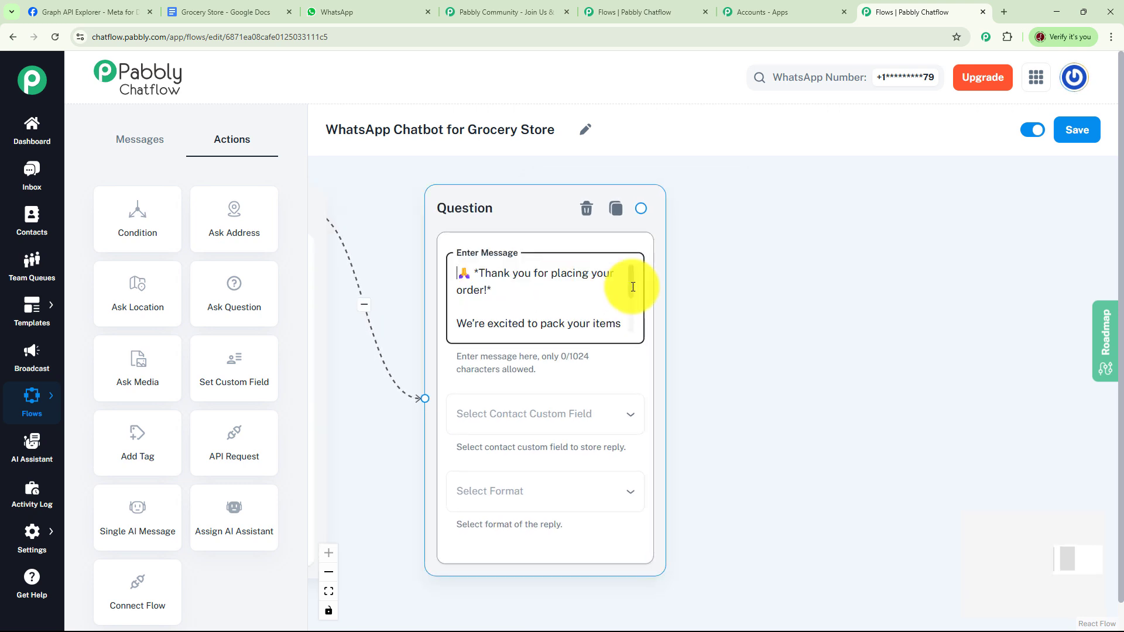
pyautogui.moveTo(633, 287); pyautogui.dragTo(634, 328)
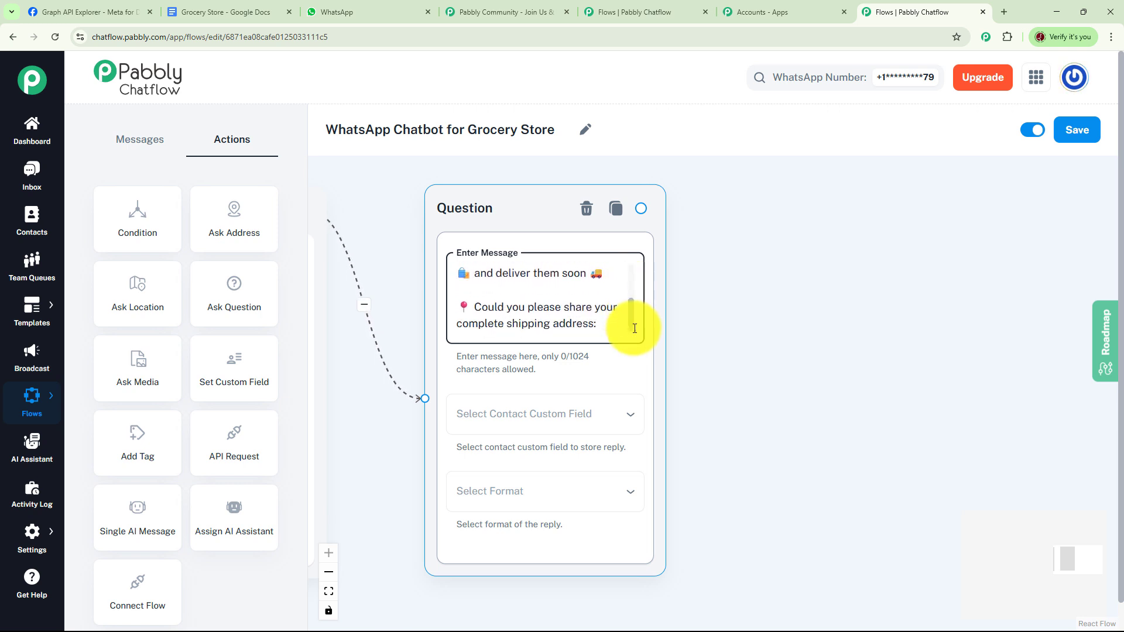
pyautogui.click(785, 344)
pyautogui.moveTo(782, 346); pyautogui.dragTo(740, 316)
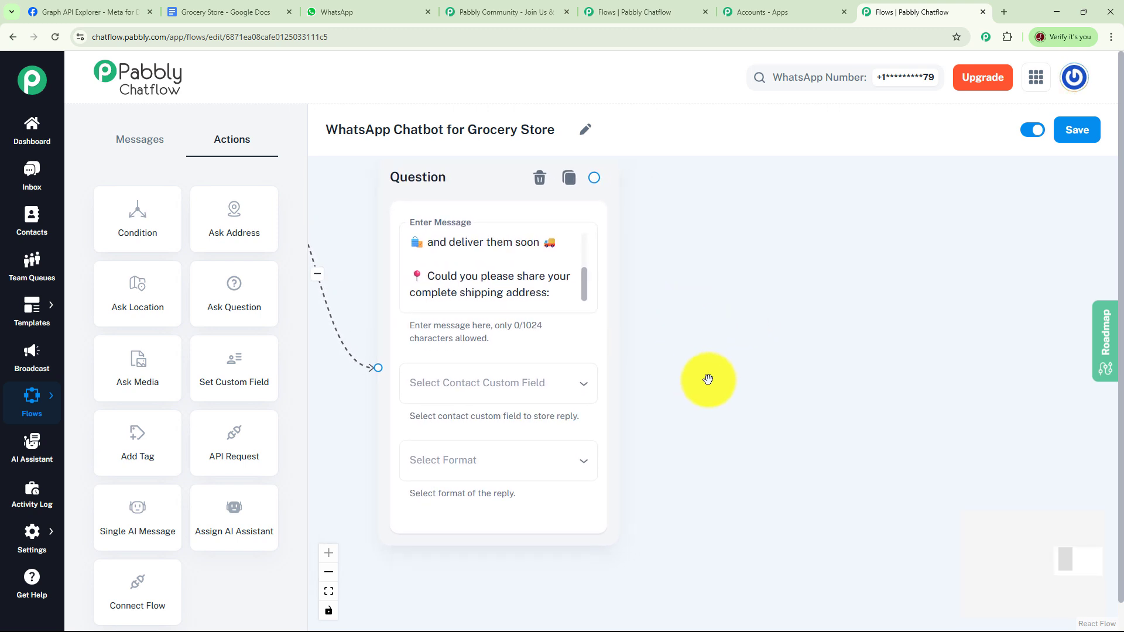
pyautogui.click(588, 382)
pyautogui.scroll(-6, 514, 442)
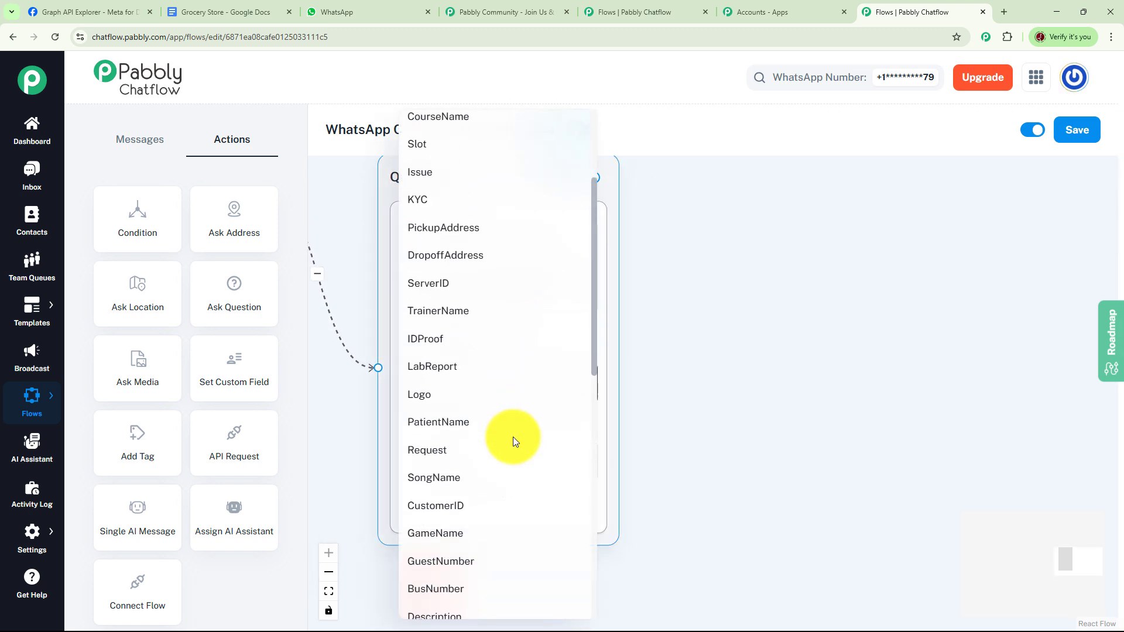
pyautogui.click(513, 446)
pyautogui.click(514, 461)
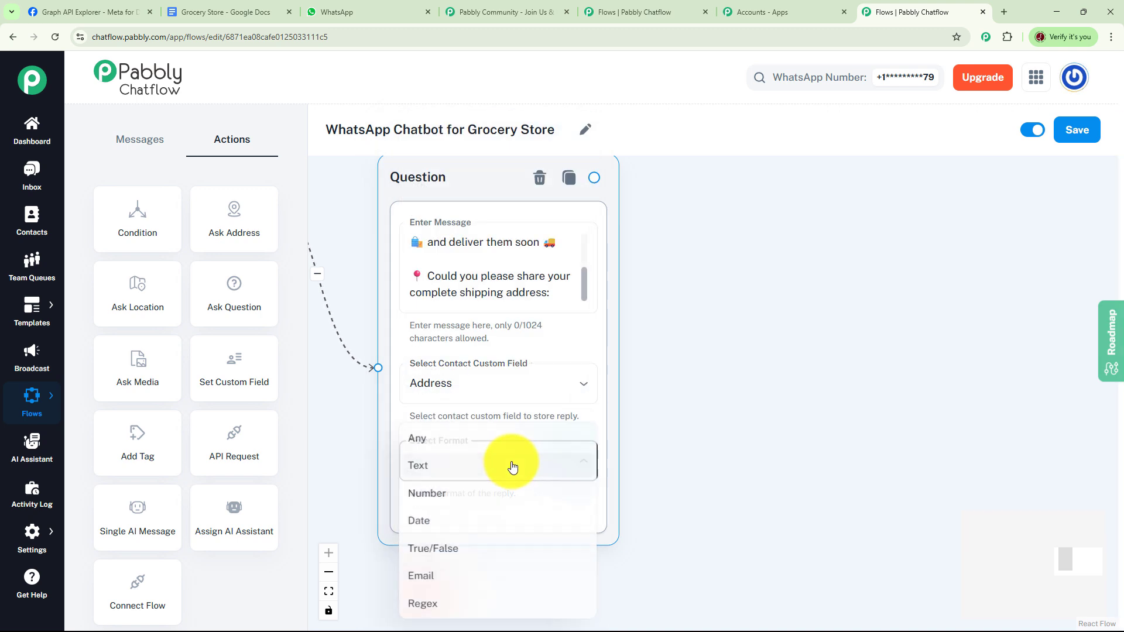
pyautogui.click(431, 440)
# Step: Connect a Text Button node to the shipping address question for the order confirmation
pyautogui.moveTo(785, 377); pyautogui.dragTo(727, 403)
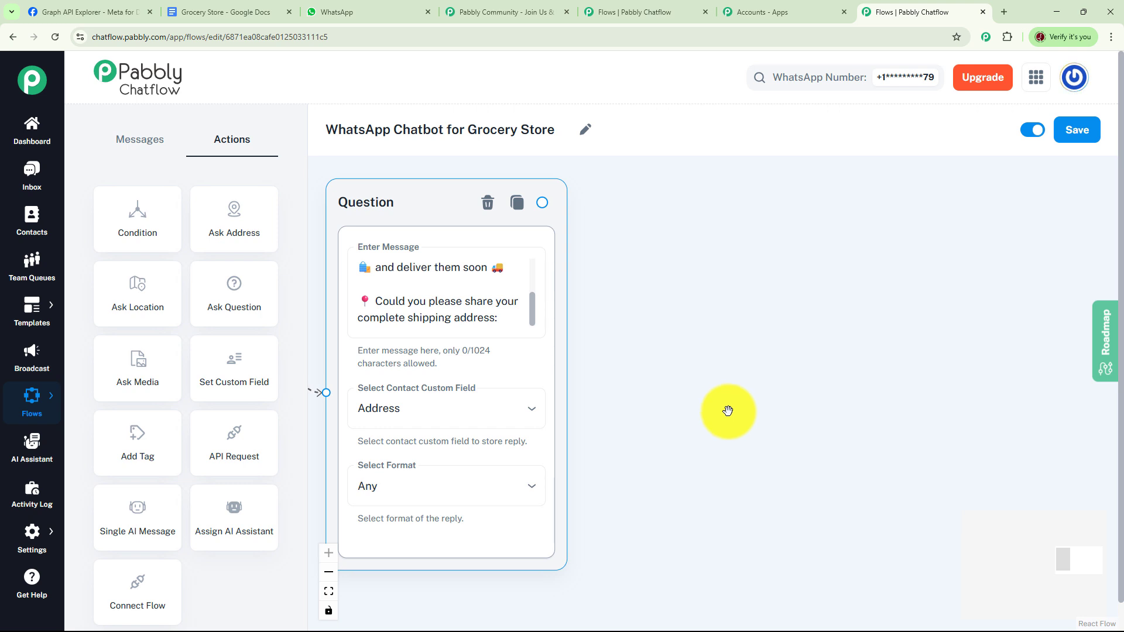
pyautogui.moveTo(541, 203); pyautogui.dragTo(803, 205)
pyautogui.click(803, 259)
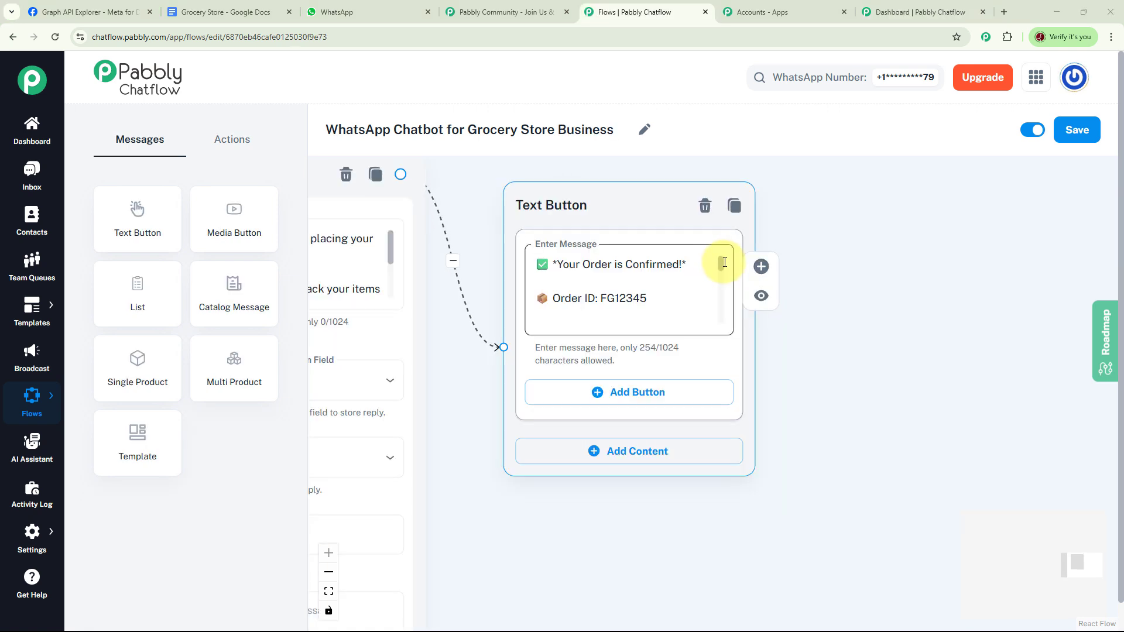
# Step: Review the whole "*Your Order is Confirmed!*" message with its $OrderDetails and $Address variables, and save the flow
pyautogui.click(724, 263)
pyautogui.moveTo(723, 262); pyautogui.dragTo(722, 296)
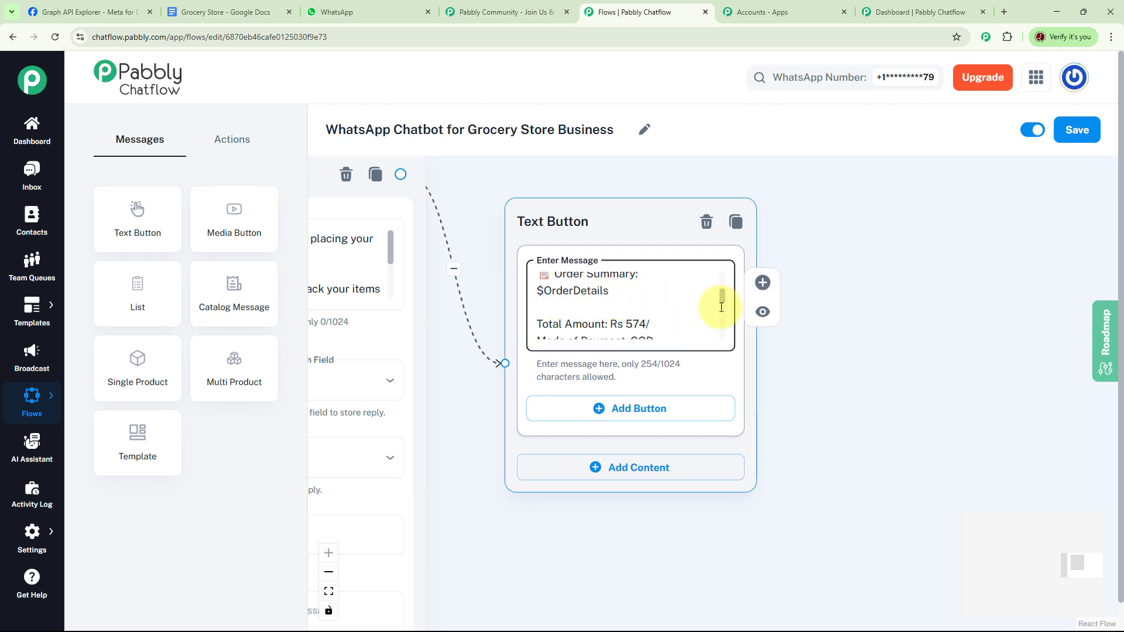
pyautogui.moveTo(723, 297); pyautogui.dragTo(727, 314)
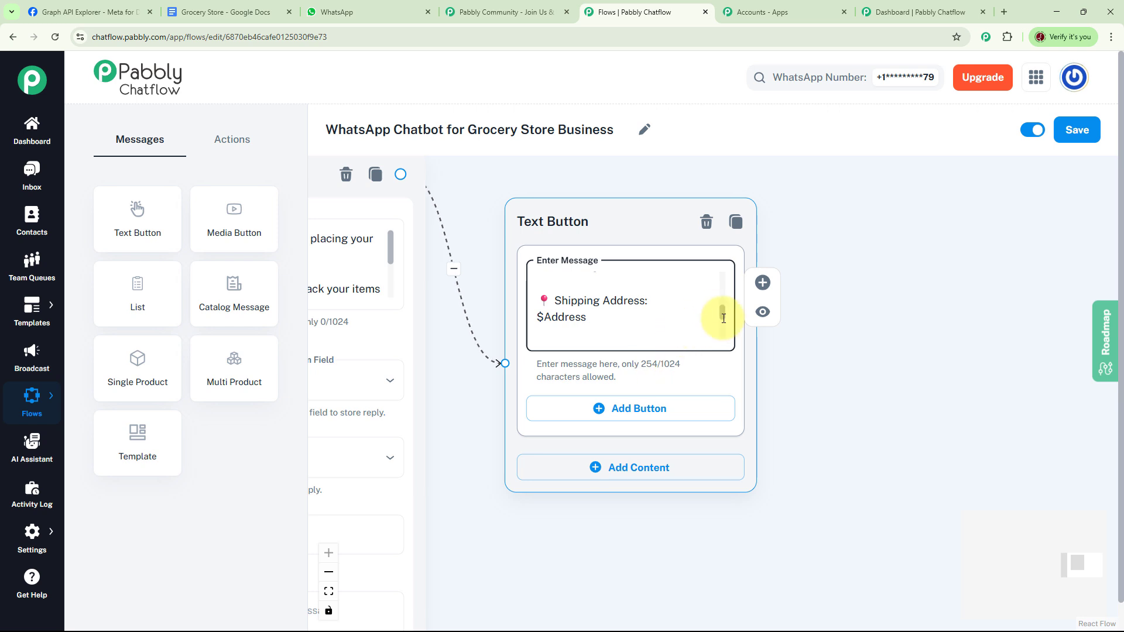
pyautogui.moveTo(722, 313); pyautogui.dragTo(722, 334)
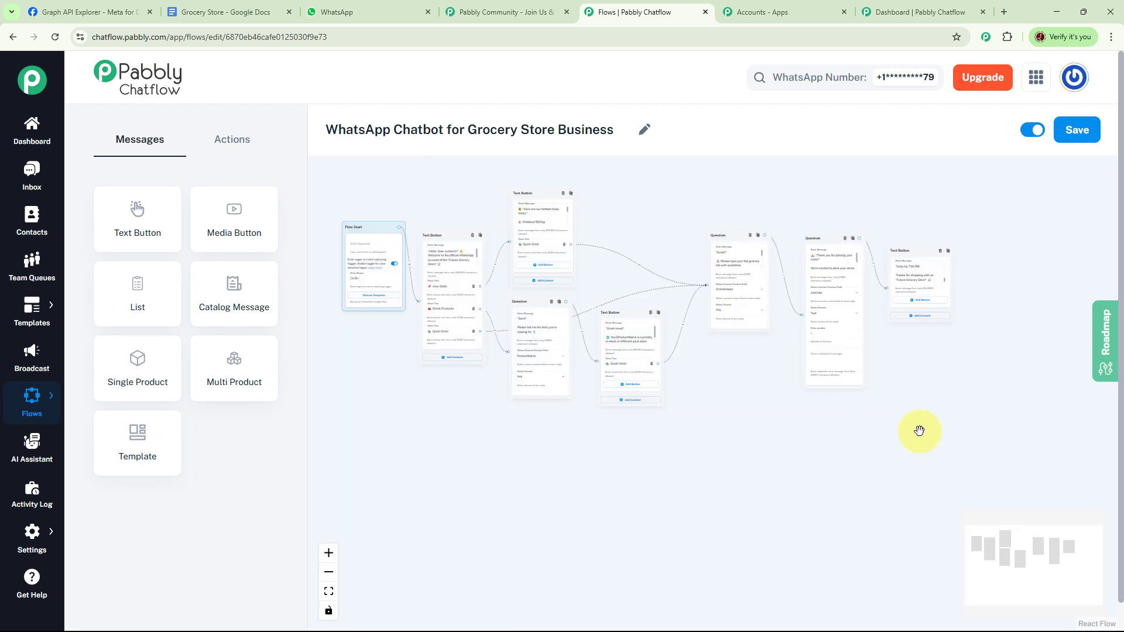
pyautogui.click(1078, 136)
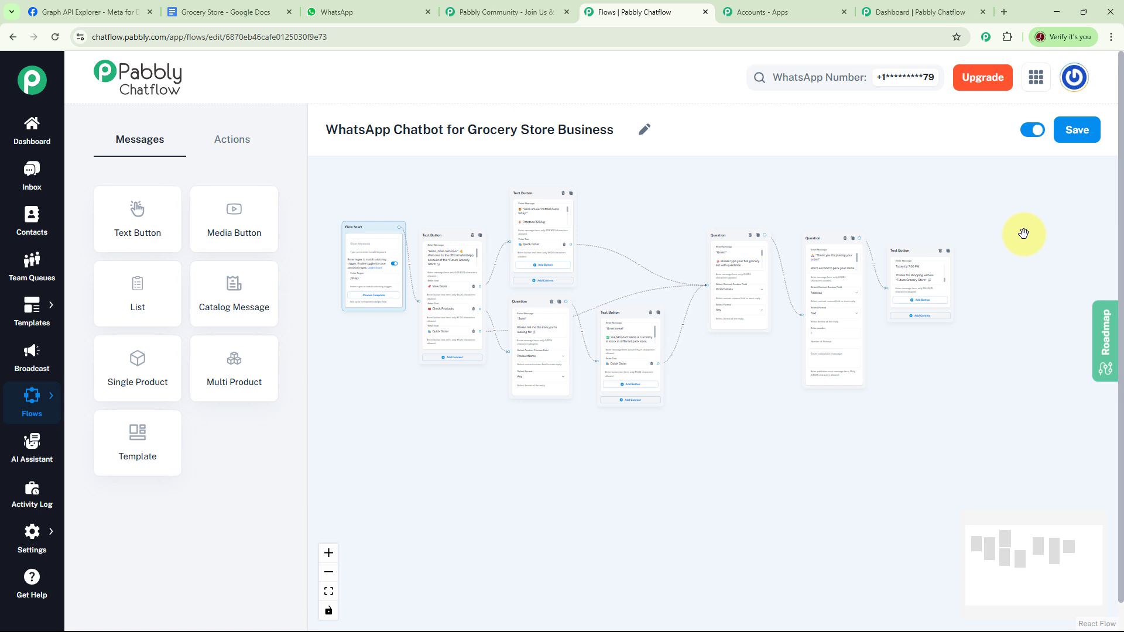
# Step: Switch to WhatsApp Web and clear the Future Grocery Store chat
pyautogui.click(377, 12)
pyautogui.click(1097, 74)
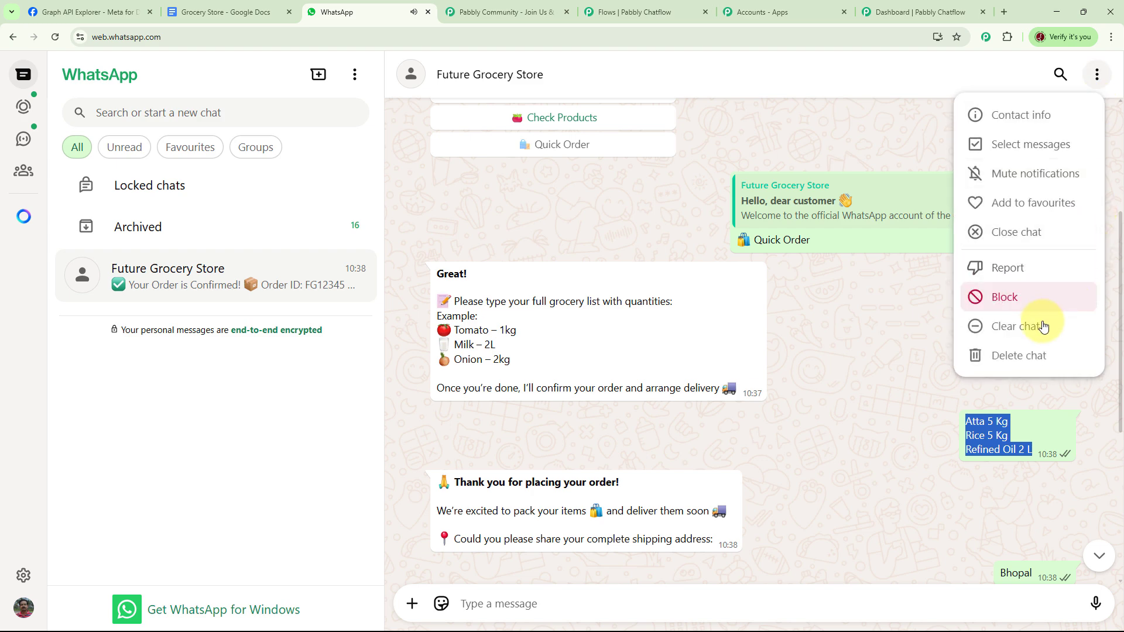
pyautogui.click(1039, 335)
pyautogui.click(682, 374)
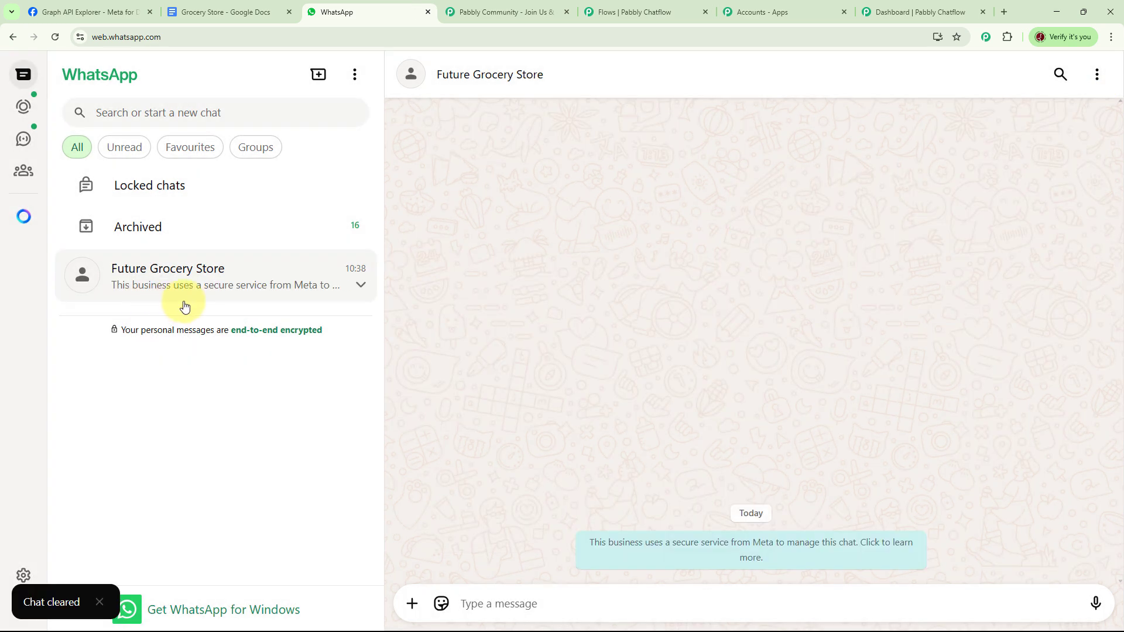
# Step: Test the chatbot by sending "Order" to Future Grocery Store and choosing Quick Order in the welcome reply
pyautogui.write('Order')
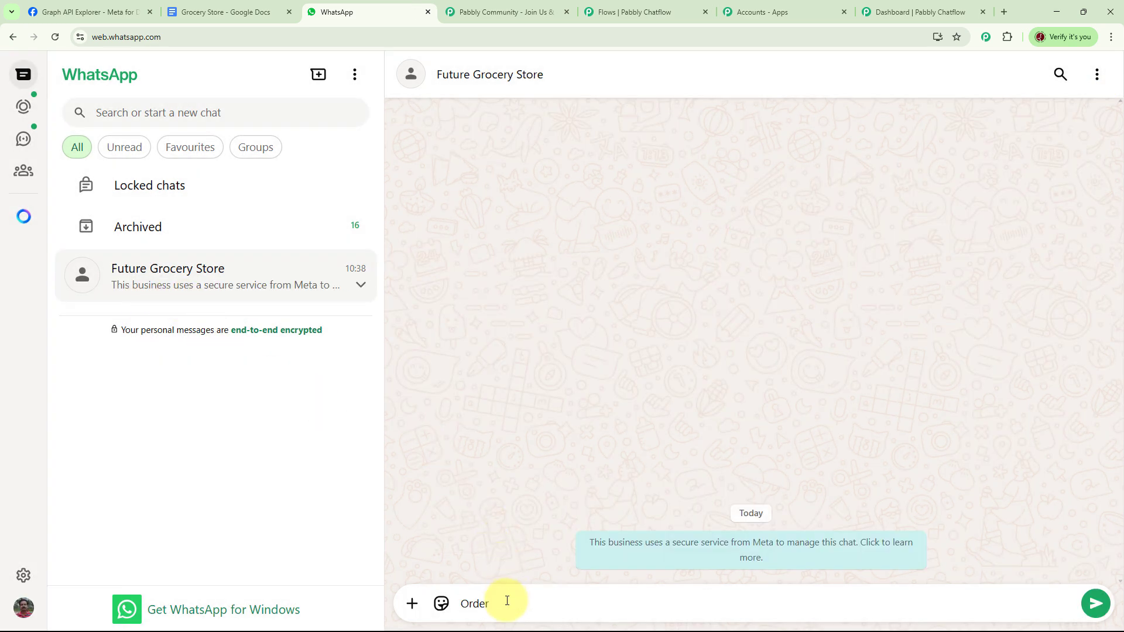
pyautogui.press('Return')
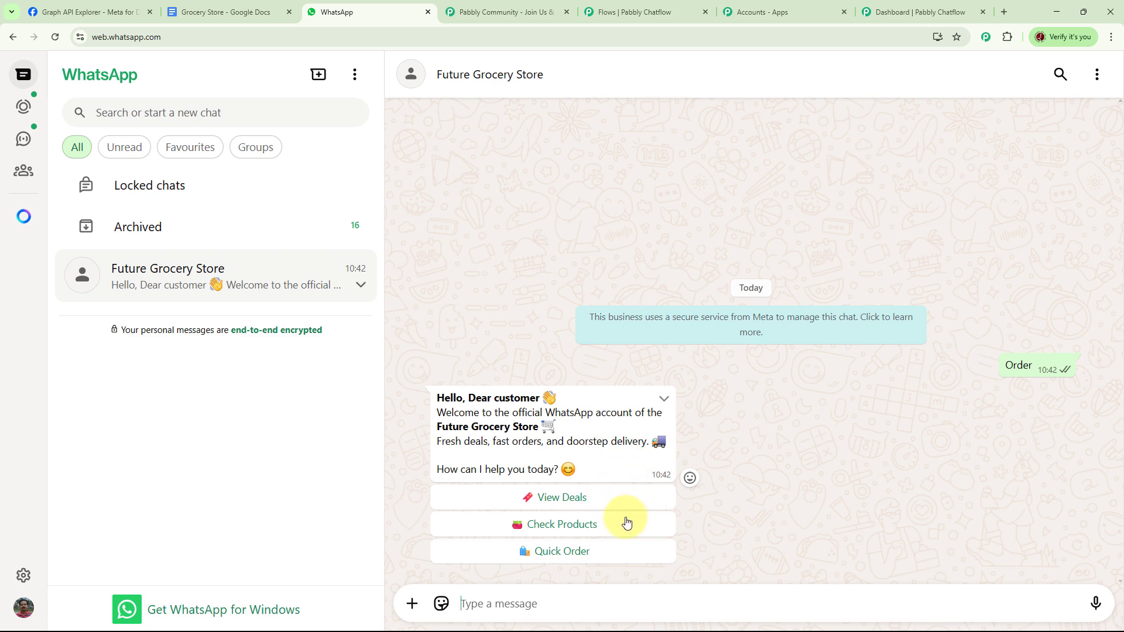
pyautogui.click(584, 553)
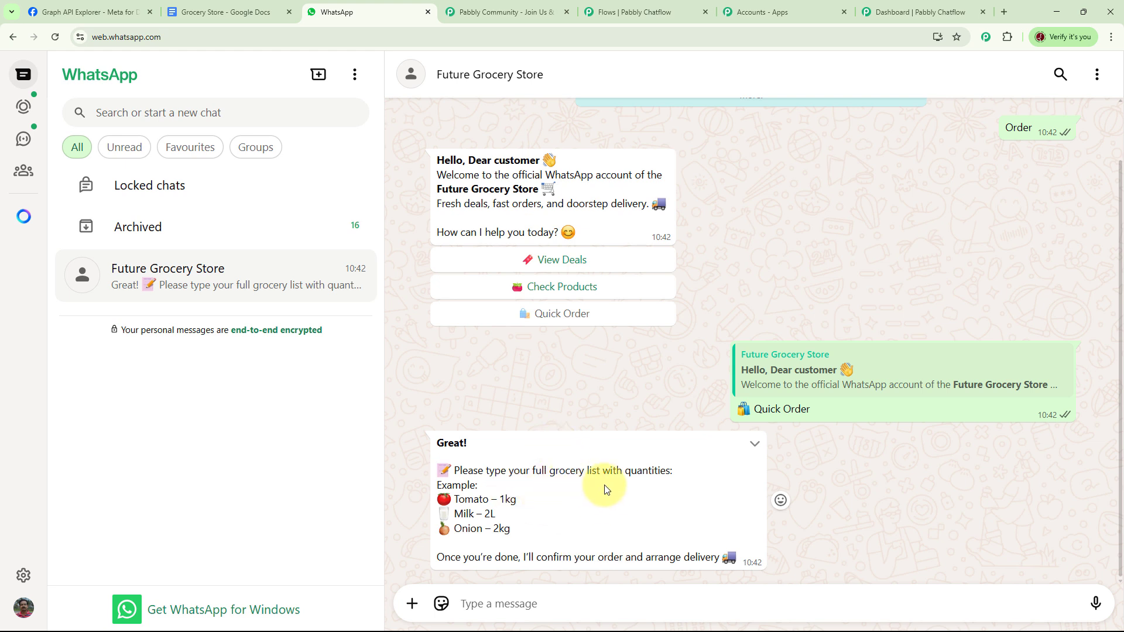
# Step: Send the grocery list "Atta 5 Kg, Rice 5 Kg, Refined Oil 2 L" on separate lines, and reply with the shipping address
pyautogui.click(536, 601)
pyautogui.write('Atta 5 Kg Rice 5 Kg Refined Oil 2 L')
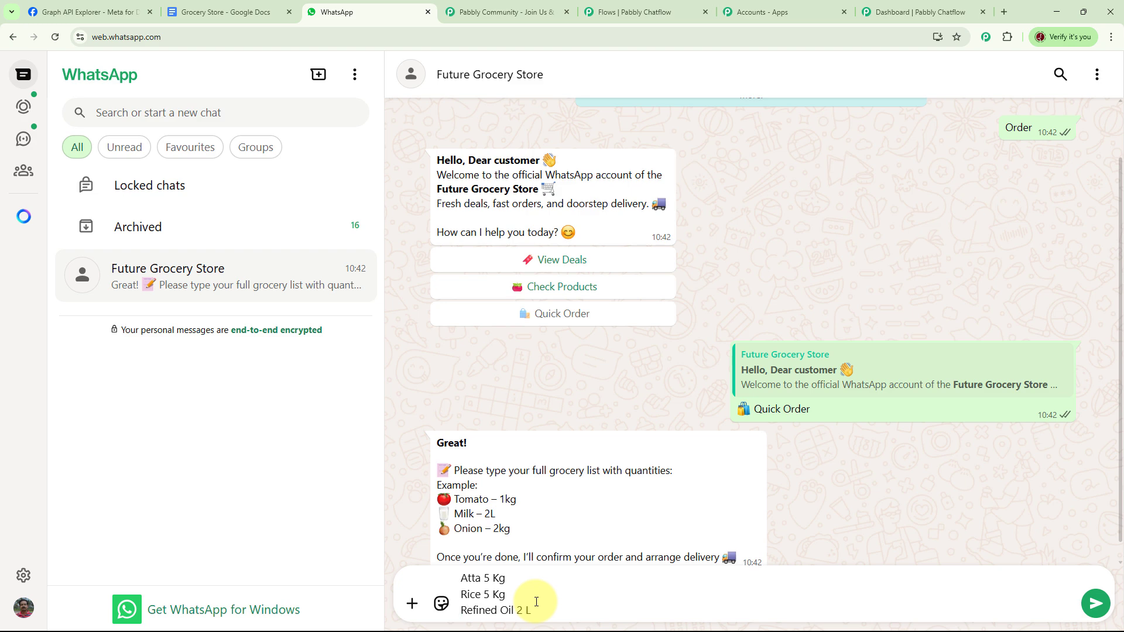
pyautogui.press('Return')
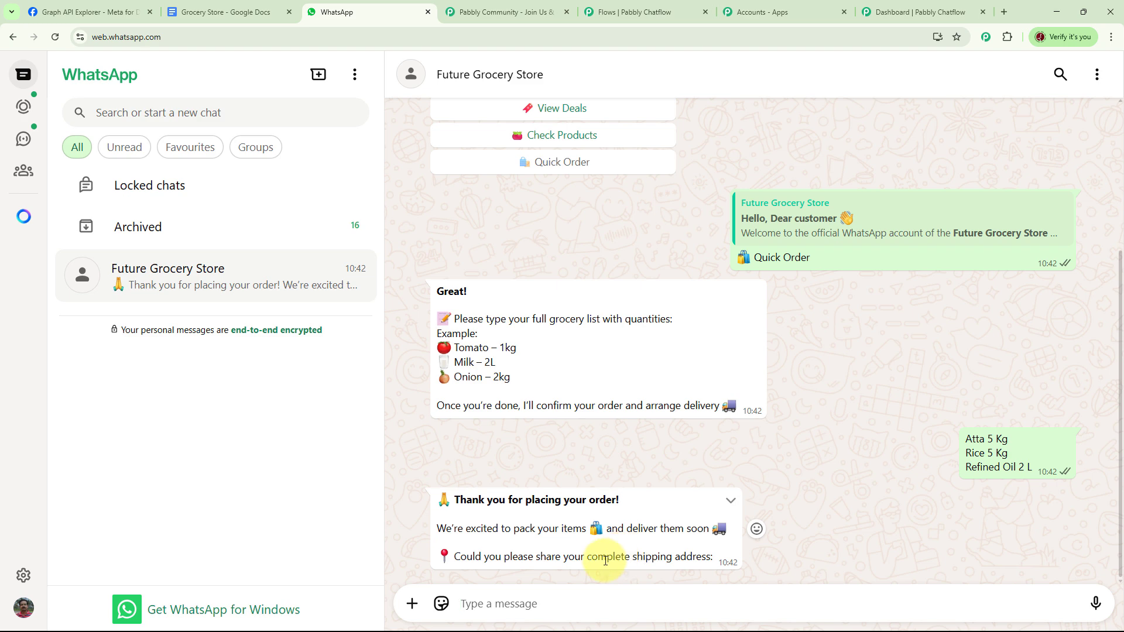
pyautogui.write('Indore')
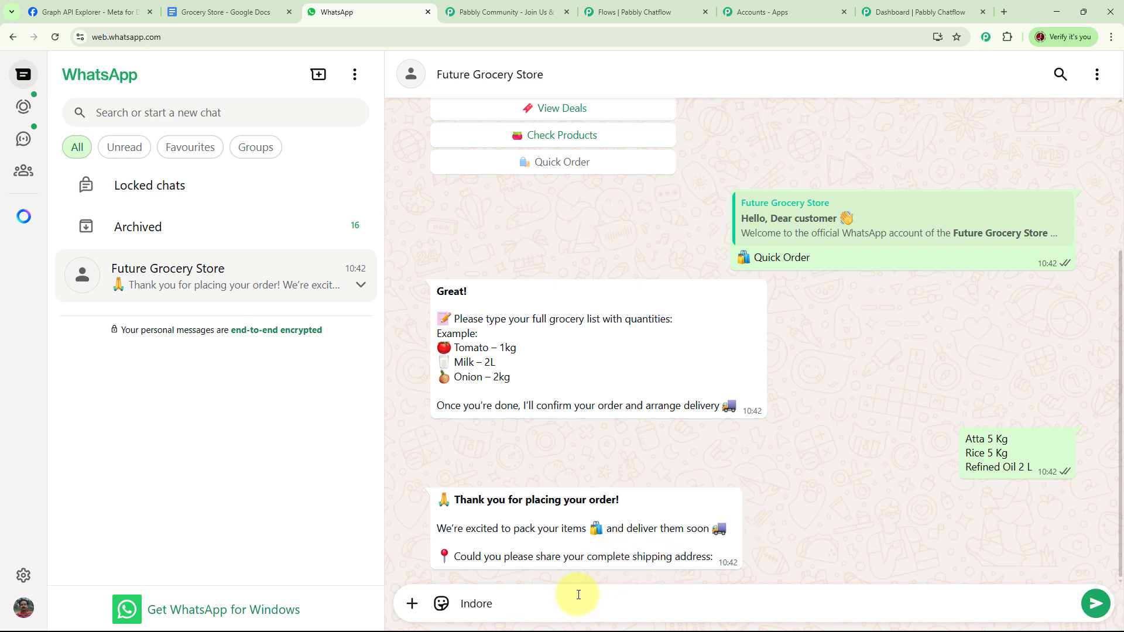
pyautogui.press('Return')
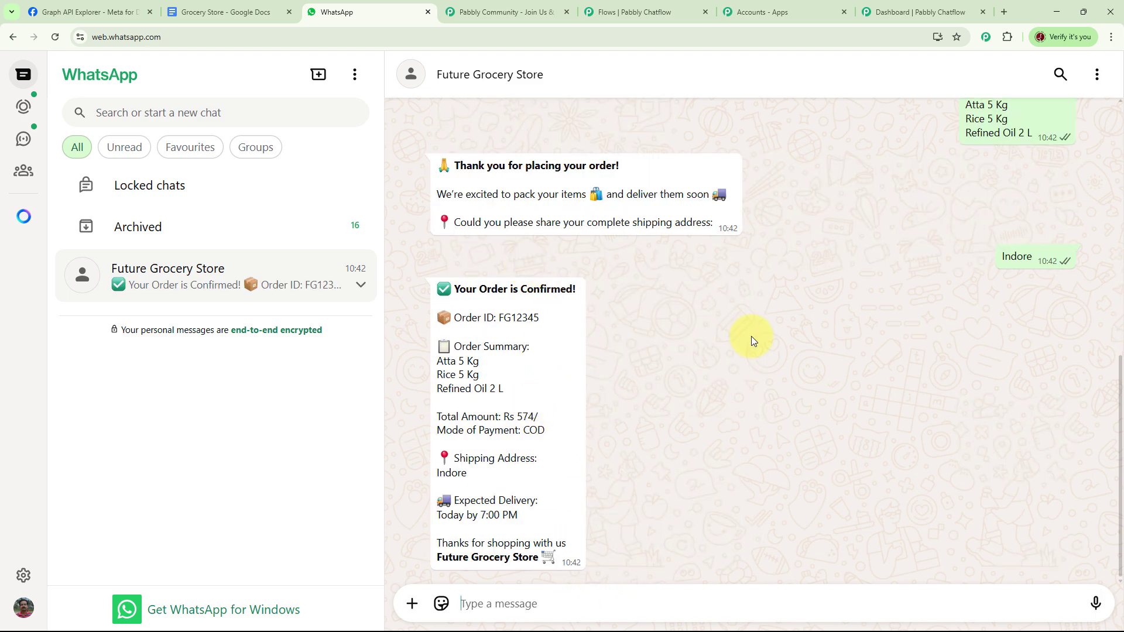